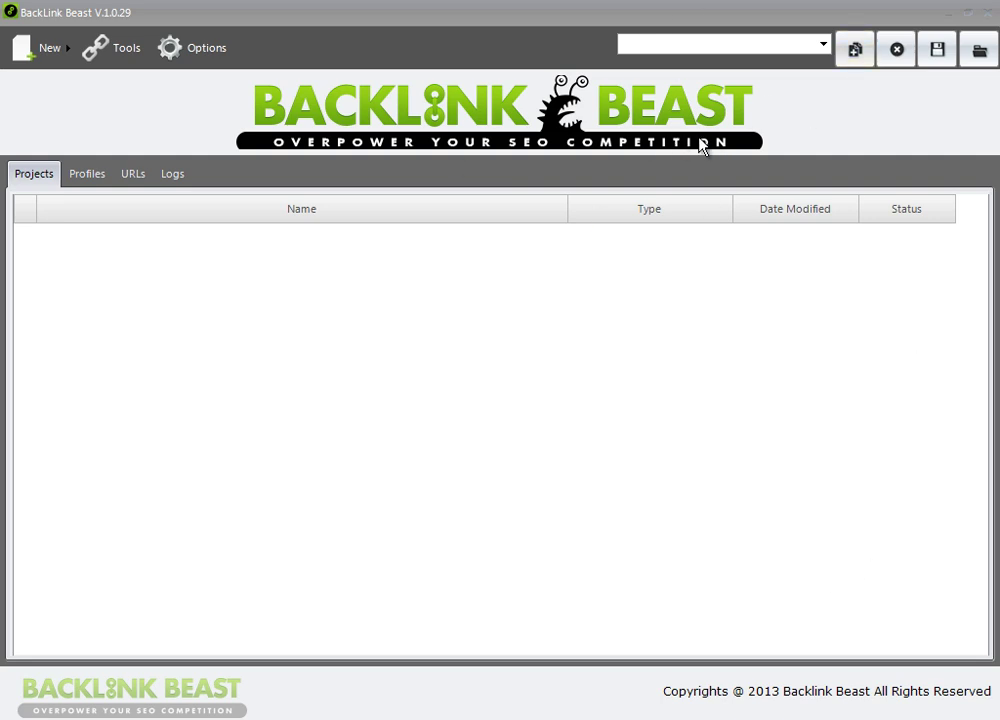
Step: Create a new campaign named 'Golf Website' and load it
{"action": "left_click", "coordinate": [855, 55]}
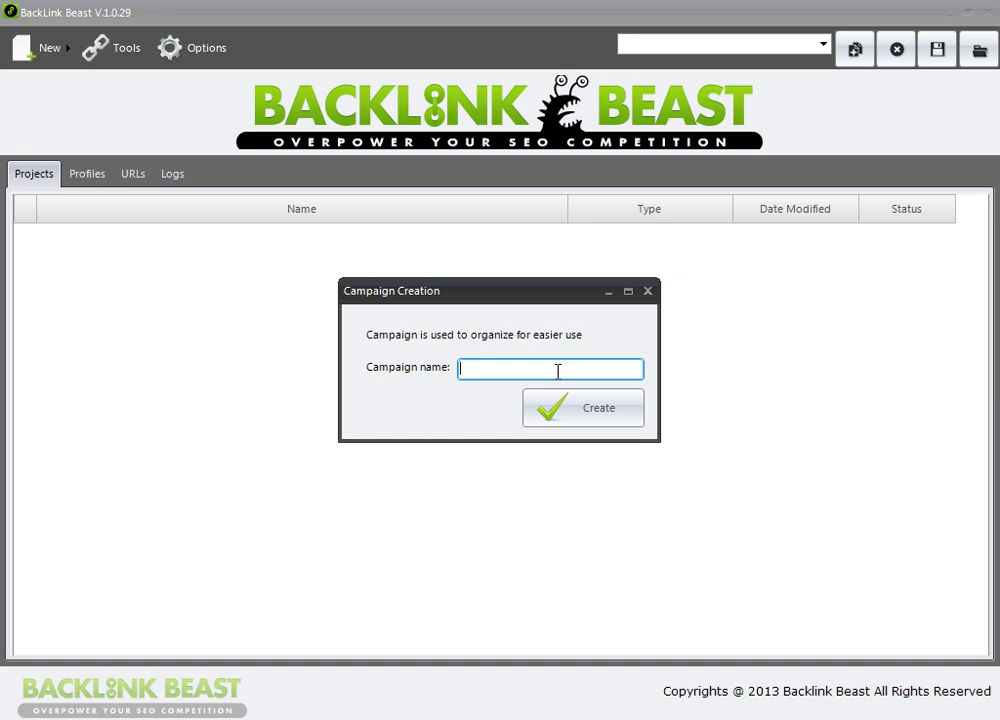
{"action": "type", "text": "Golf Website"}
{"action": "left_click", "coordinate": [638, 414]}
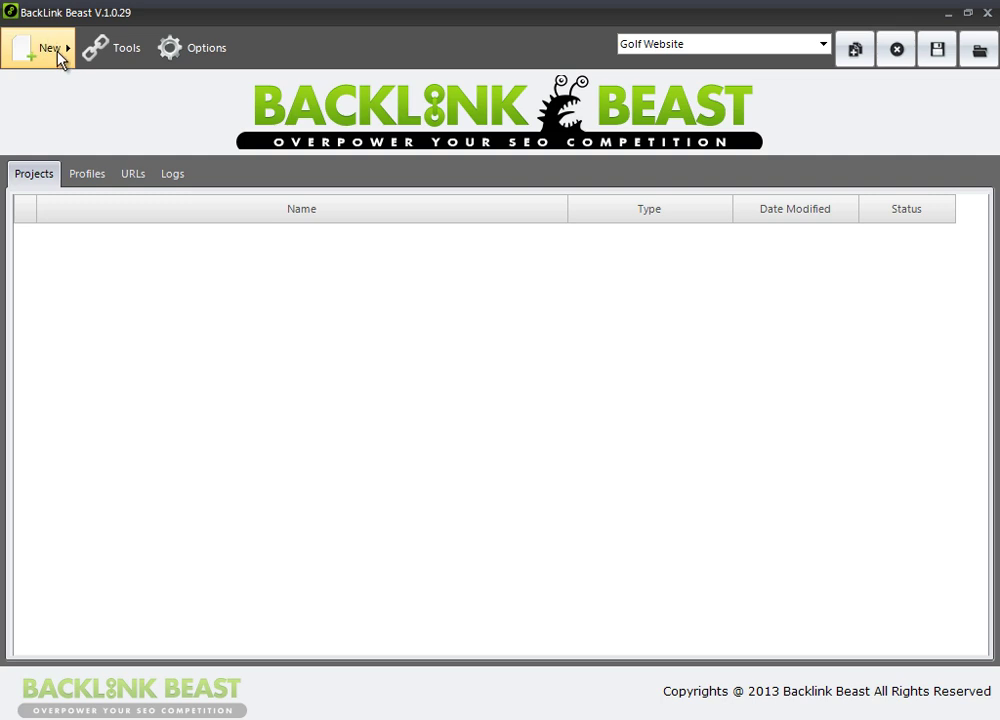
Step: Add a new Account Creation project to the campaign
{"action": "left_click", "coordinate": [49, 45]}
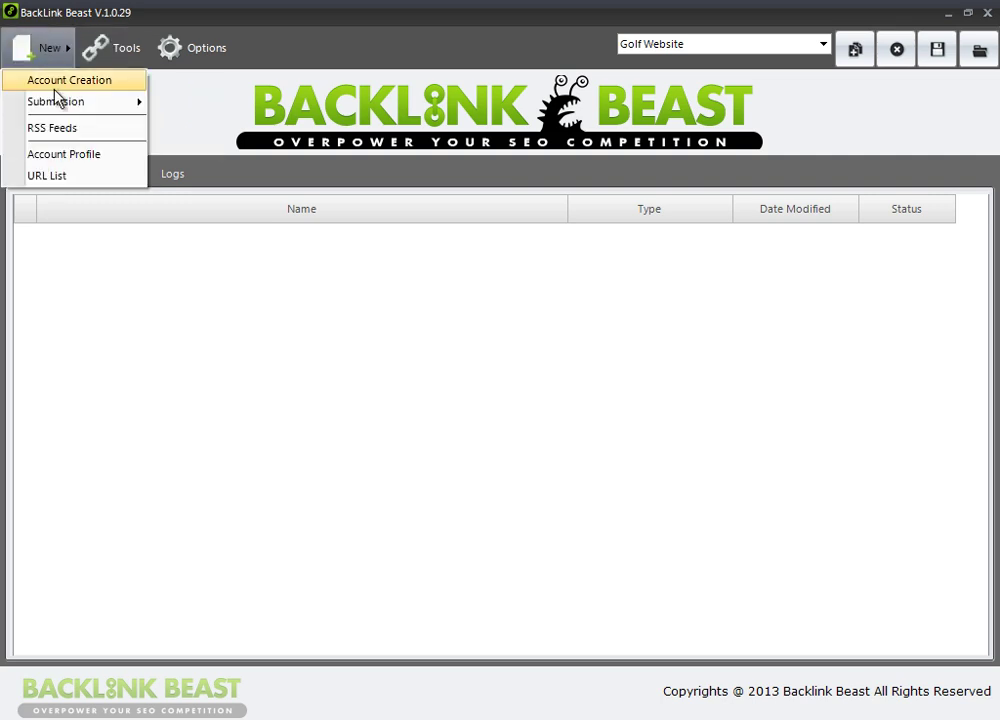
{"action": "mouse_move", "coordinate": [65, 104]}
{"action": "left_click", "coordinate": [84, 86]}
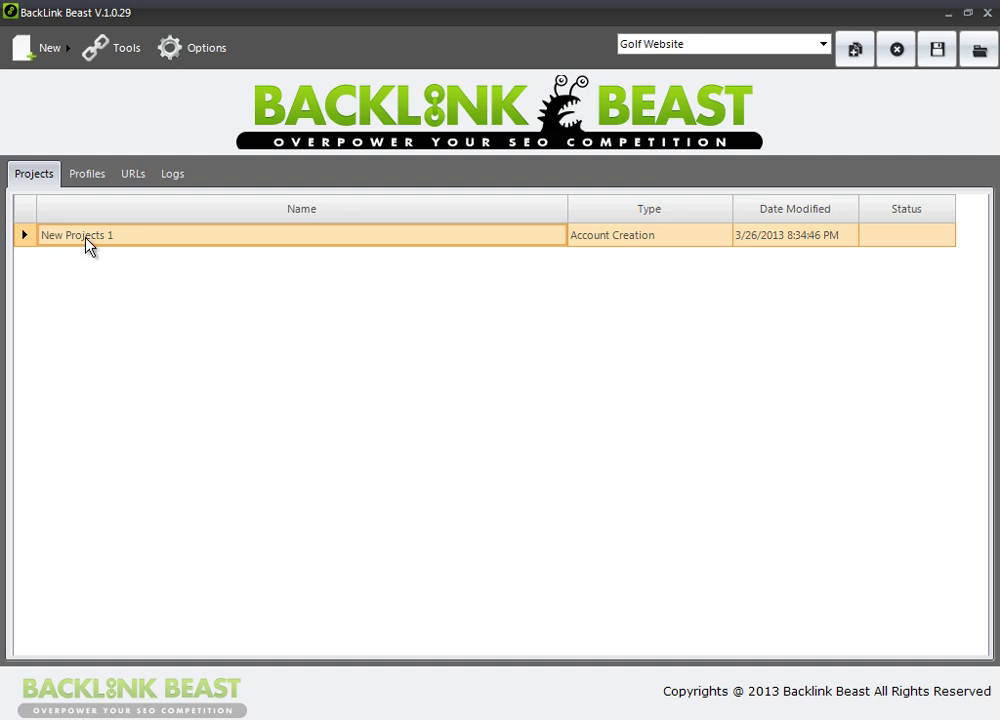
Step: Rename the new project to 'Sample Account Creation'
{"action": "right_click", "coordinate": [139, 237]}
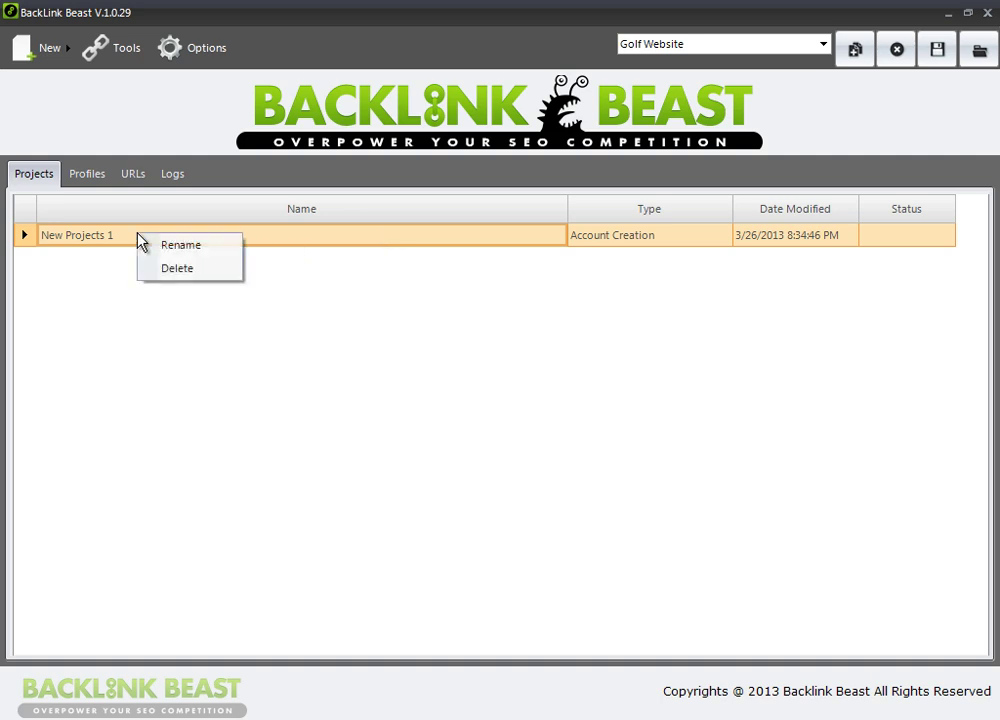
{"action": "left_click", "coordinate": [157, 246]}
{"action": "type", "text": "Sampelk"}
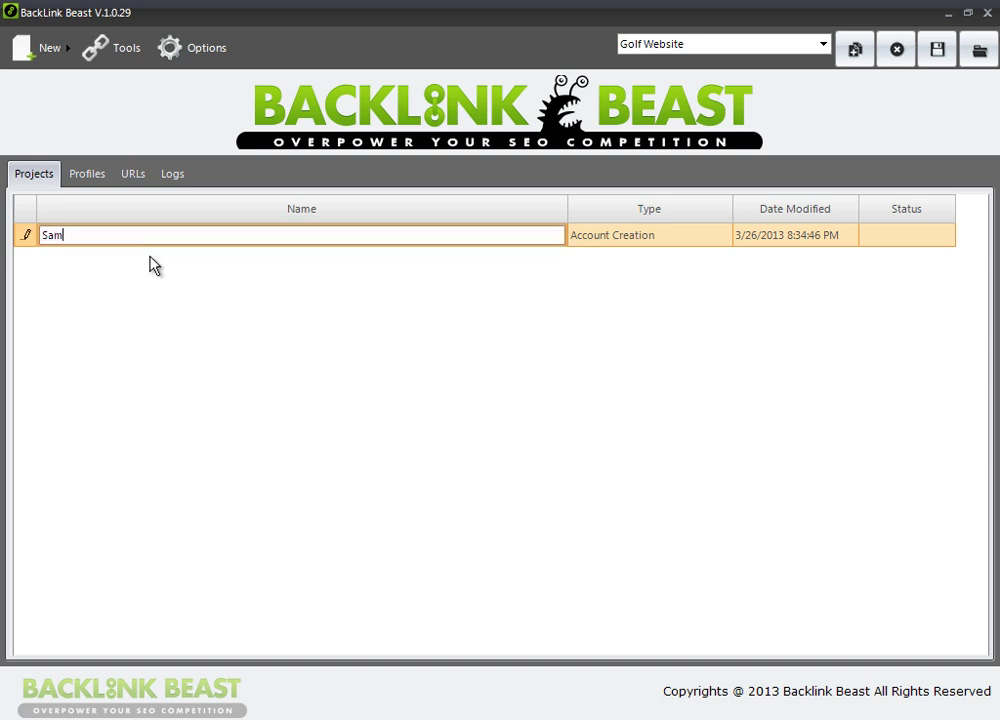
{"action": "key", "text": "BackSpace"}
{"action": "key", "text": "BackSpace"}
{"action": "key", "text": "BackSpace"}
{"action": "type", "text": "el"}
{"action": "key", "text": "BackSpace"}
{"action": "key", "text": "BackSpace"}
{"action": "type", "text": "le Account Creation"}
{"action": "key", "text": "Return"}
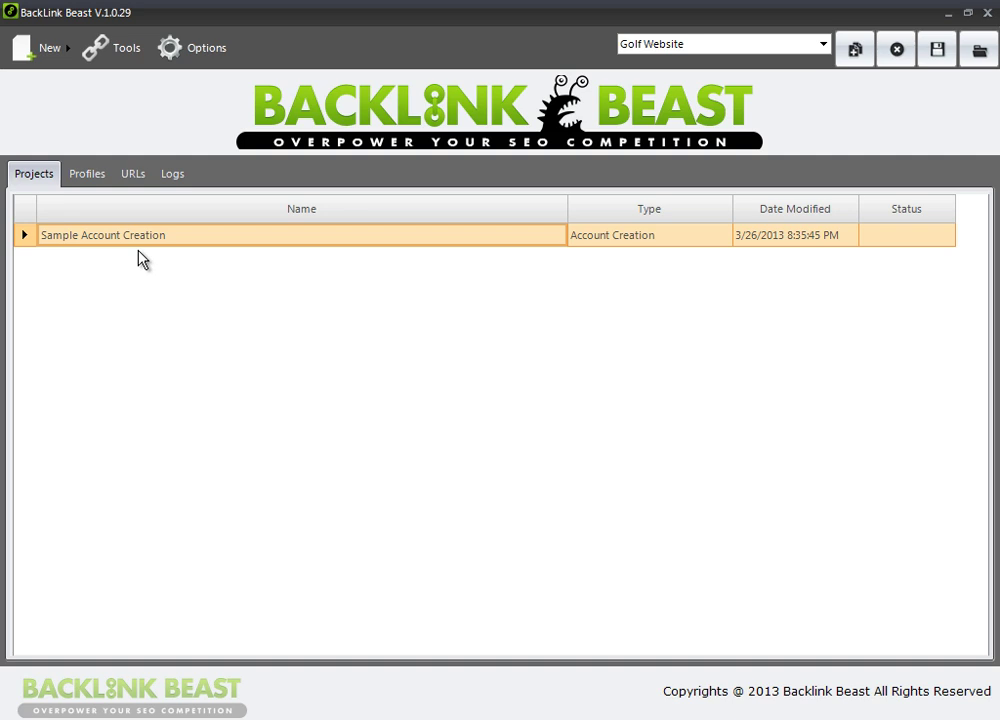
Step: Add a new Account Profile to the Golf Website campaign
{"action": "left_click", "coordinate": [66, 61]}
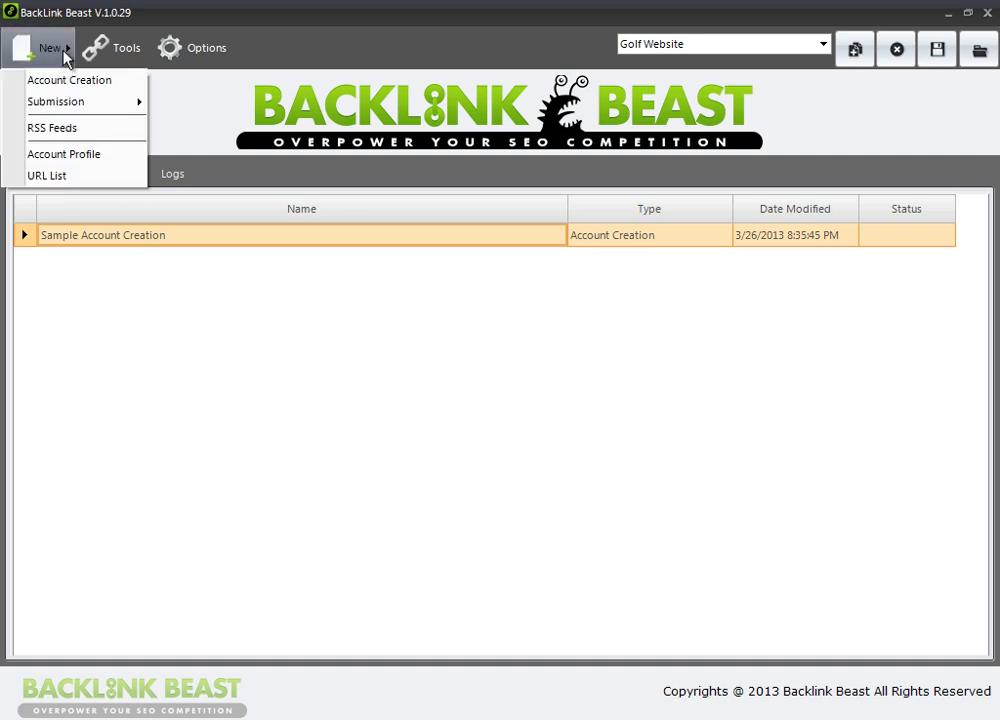
{"action": "left_click", "coordinate": [82, 154]}
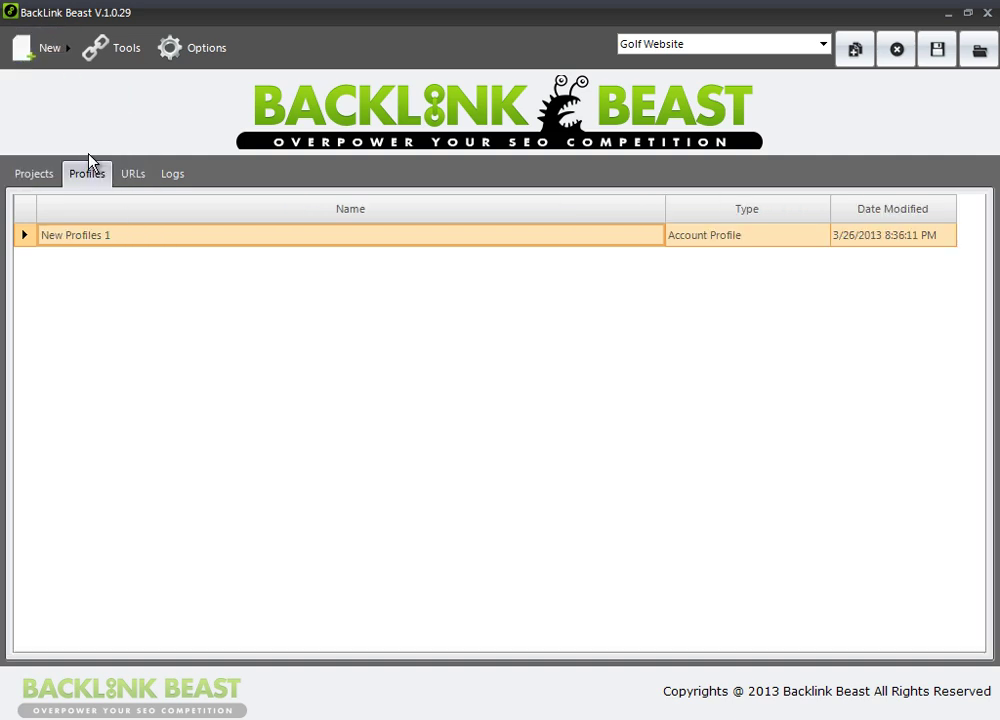
{"action": "left_click", "coordinate": [32, 176]}
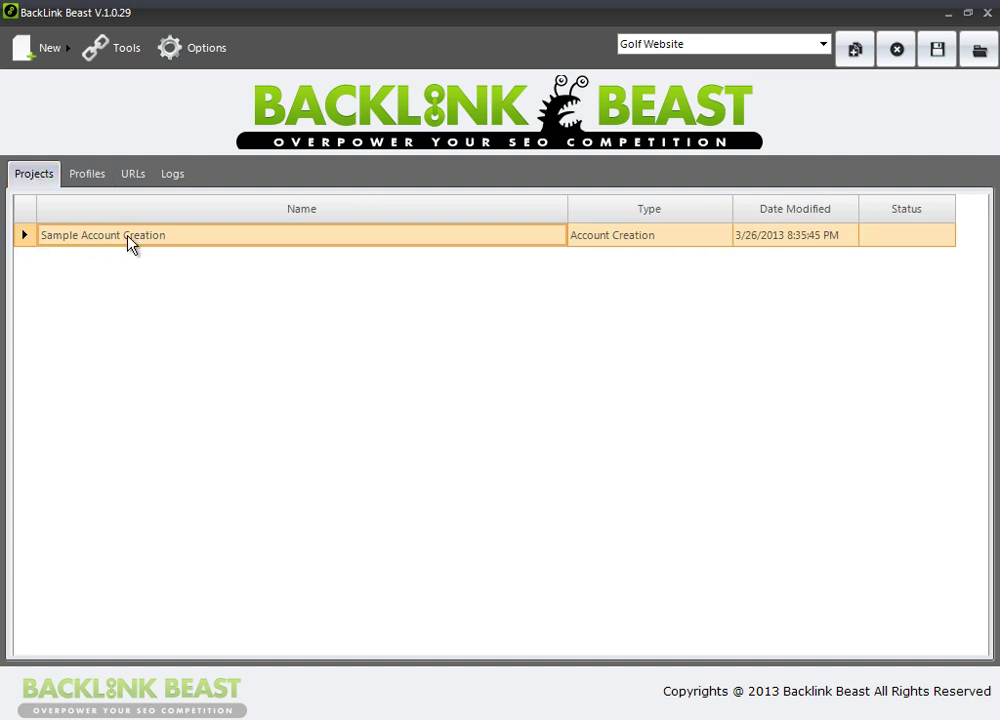
{"action": "left_click", "coordinate": [88, 176]}
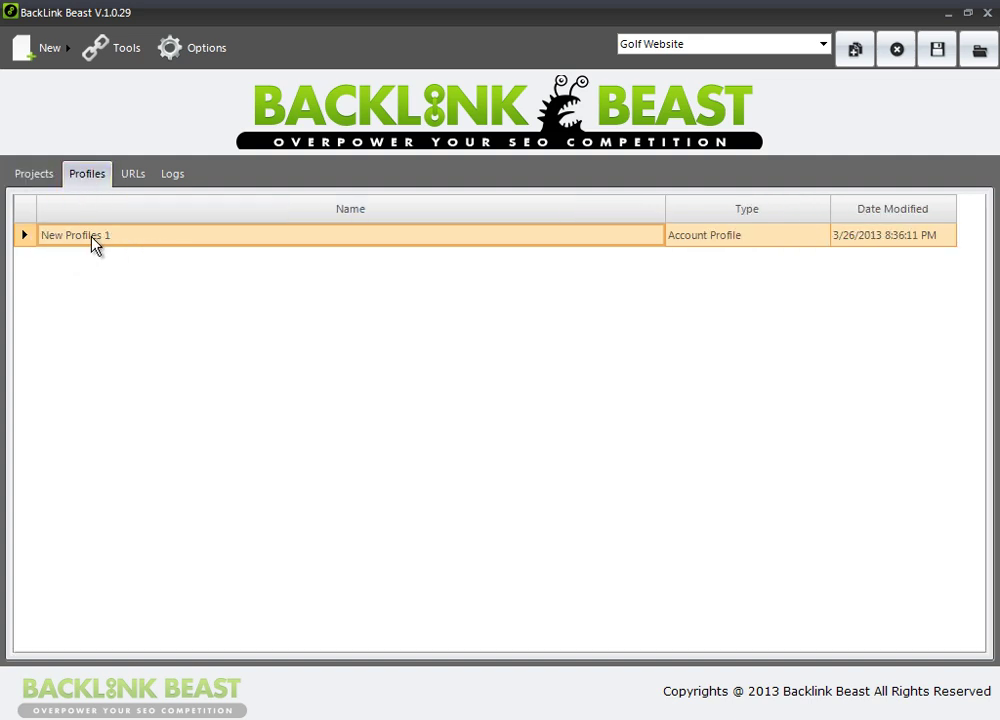
Step: Rename the new profile to 'Sample Profile' and confirm it in the Profiles list
{"action": "right_click", "coordinate": [90, 245]}
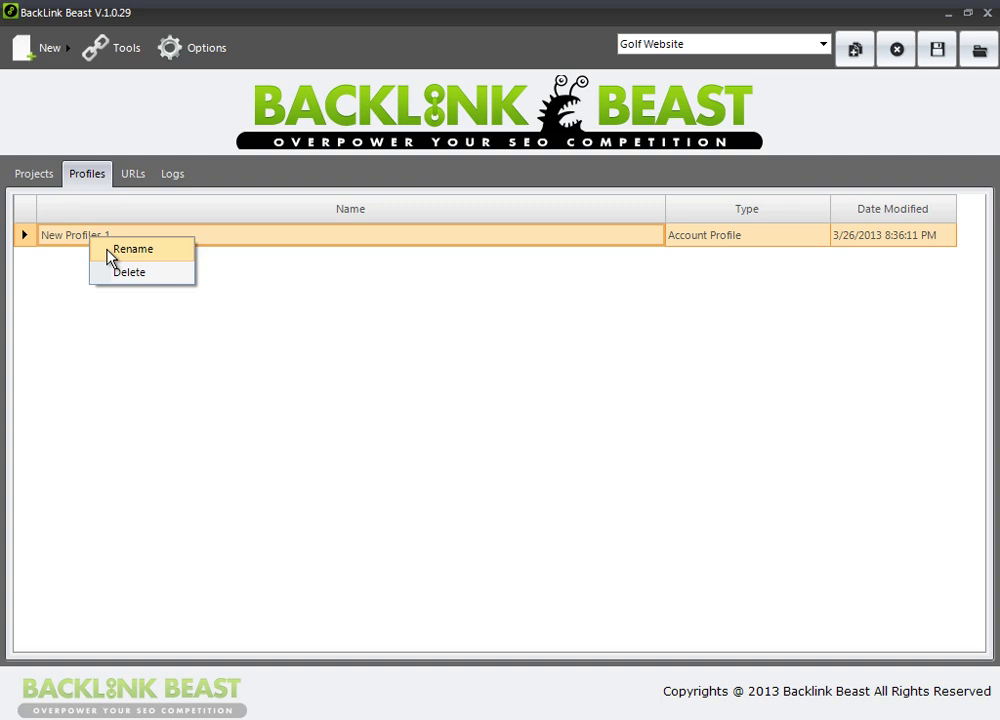
{"action": "left_click", "coordinate": [107, 254]}
{"action": "type", "text": "Sam"}
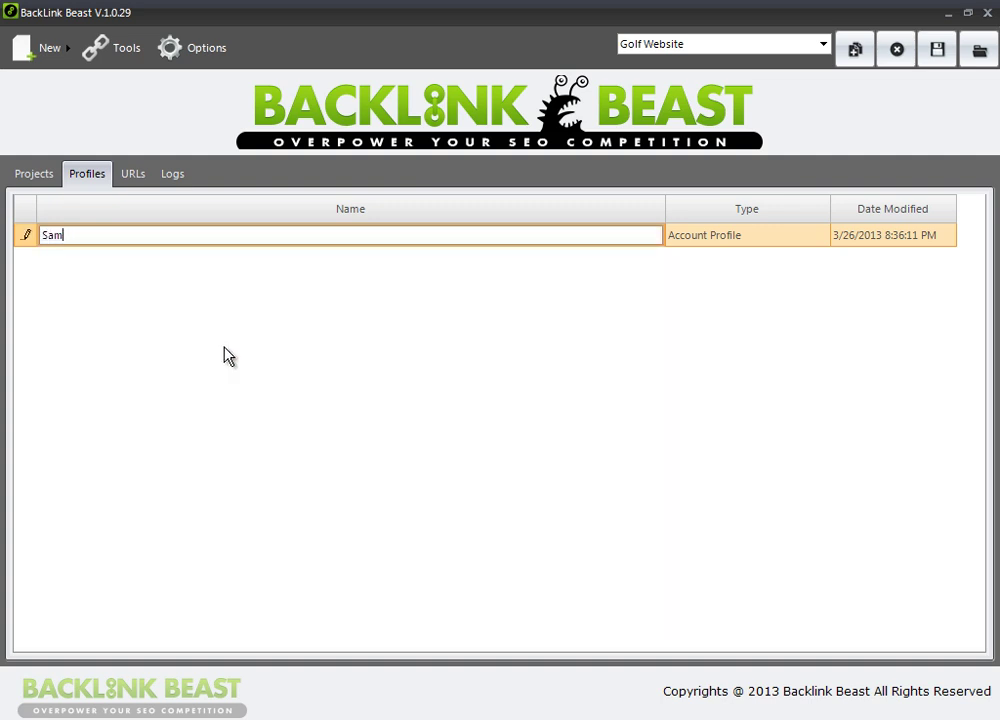
{"action": "type", "text": "ple Profile"}
{"action": "key", "text": "Return"}
{"action": "left_click", "coordinate": [36, 178]}
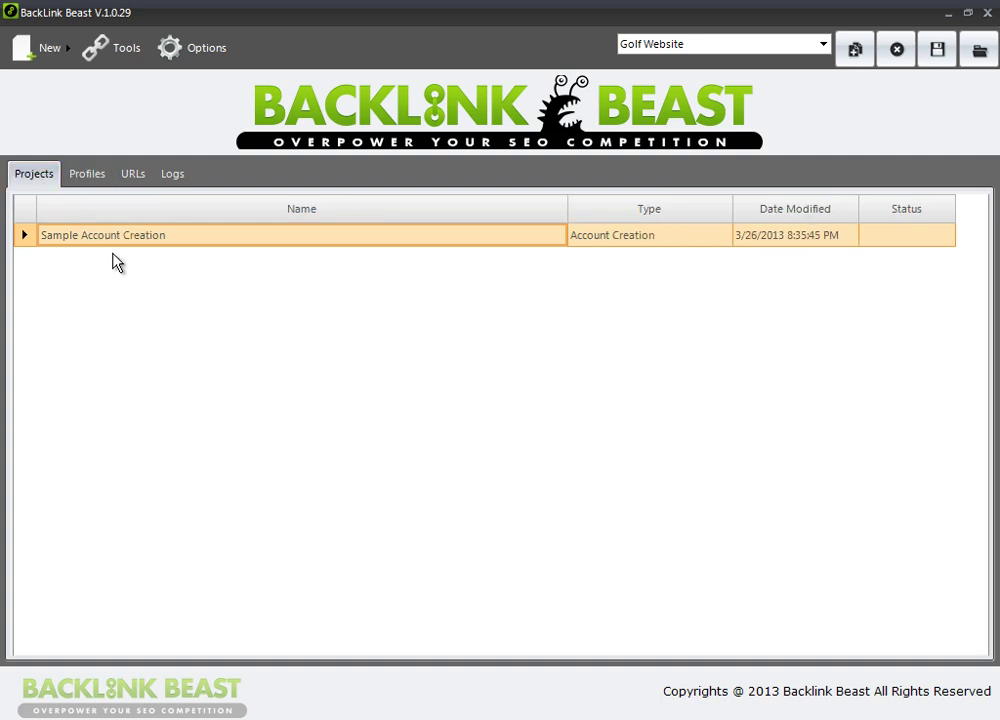
{"action": "left_click", "coordinate": [84, 176]}
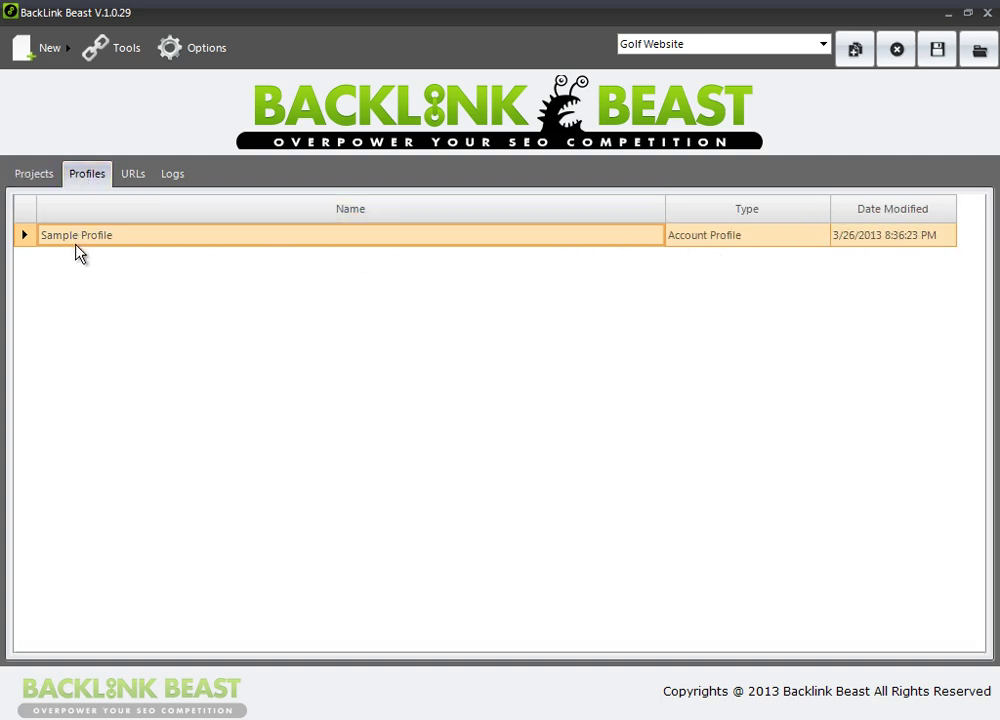
{"action": "left_click", "coordinate": [34, 178]}
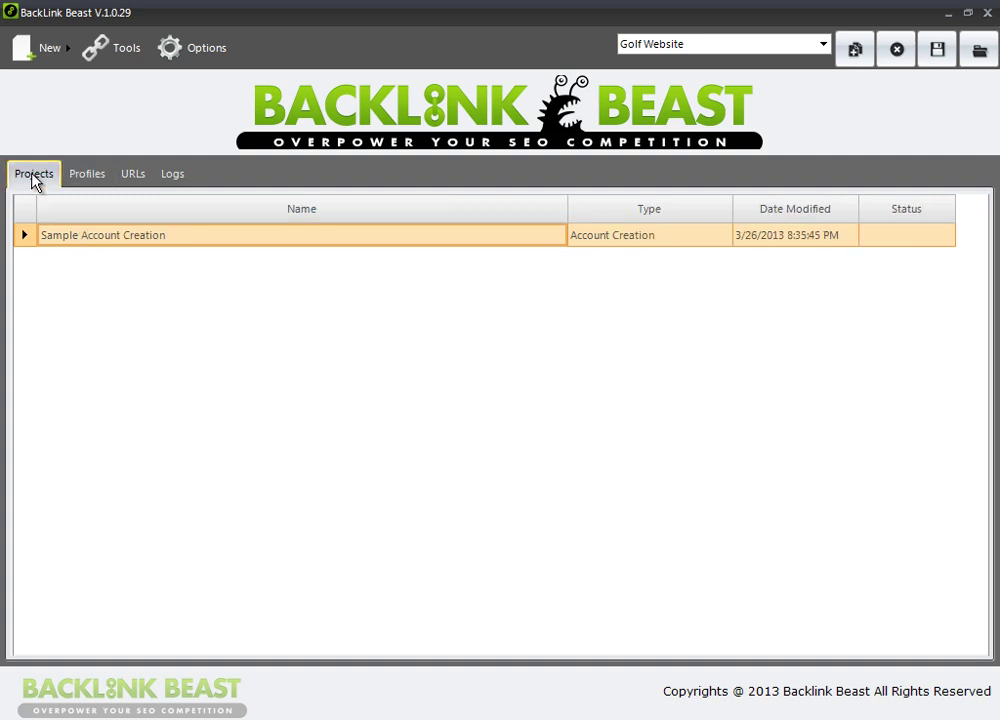
Step: In Sample Account Creation, set the profile to Sample Profile and select all 13 PDF Sharing Sites
{"action": "double_click", "coordinate": [86, 238]}
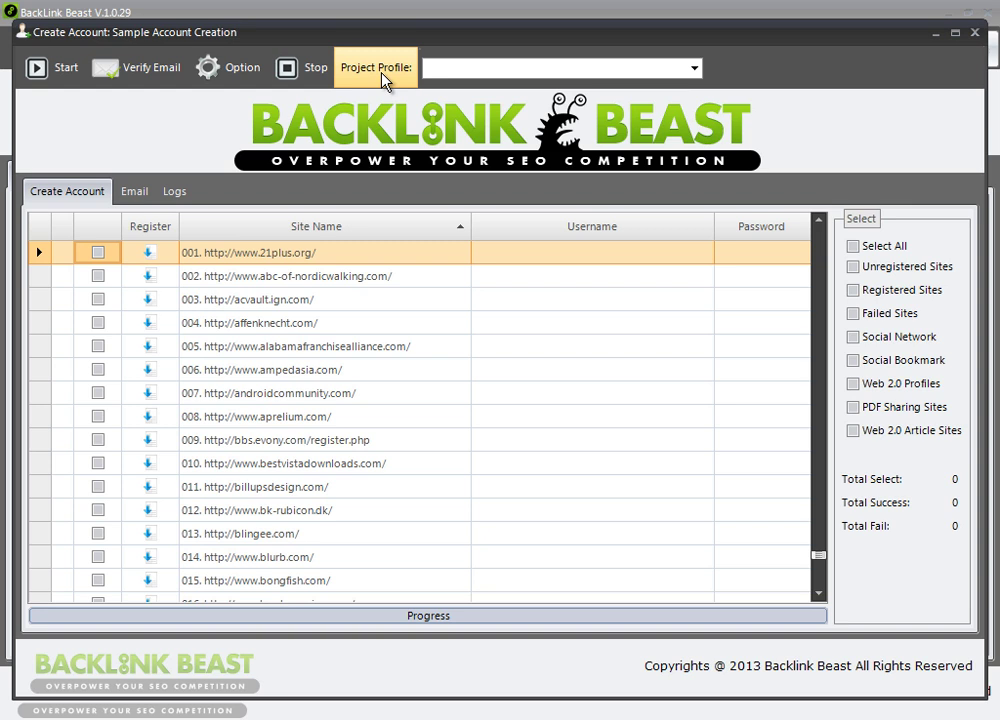
{"action": "left_click", "coordinate": [694, 68]}
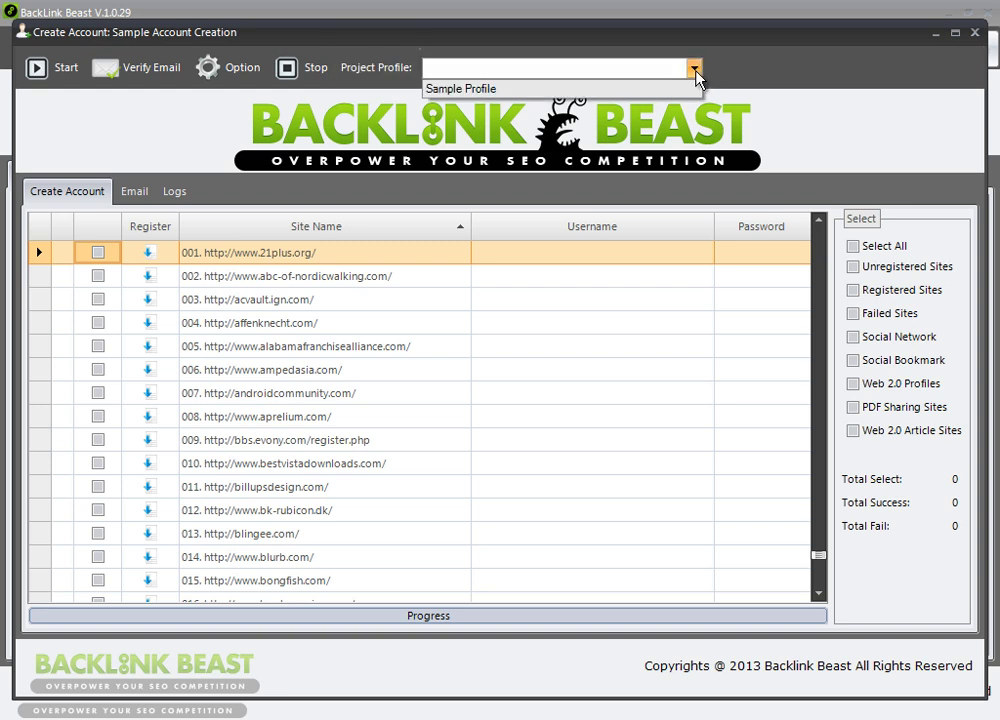
{"action": "left_click", "coordinate": [495, 92]}
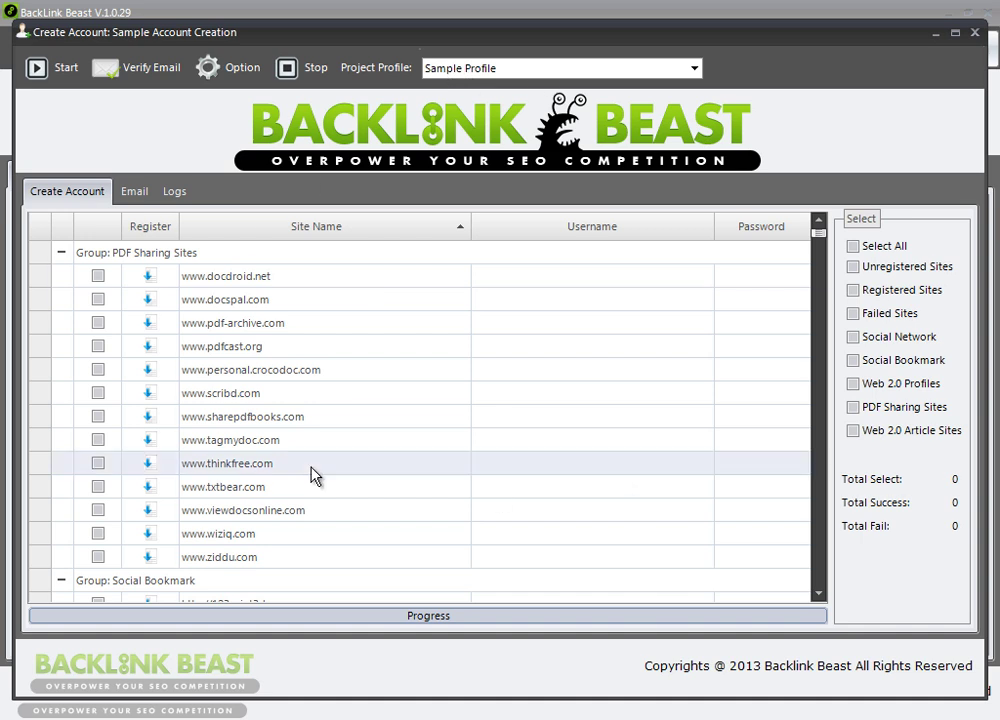
{"action": "left_click", "coordinate": [855, 407]}
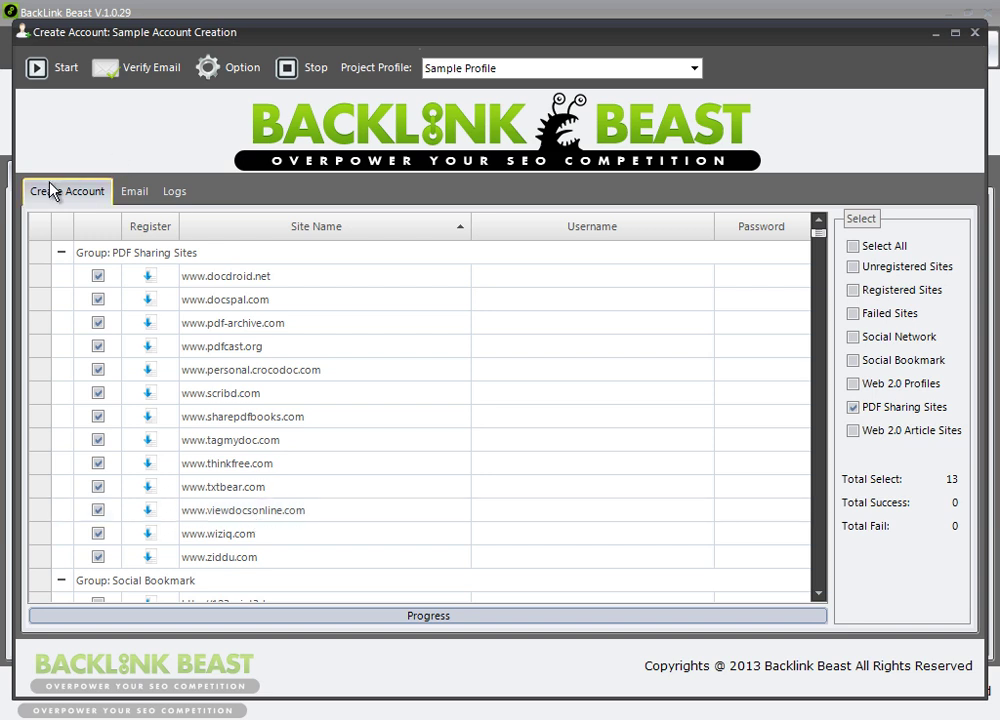
Step: Generate a DisposableEmail address for the project, then go back to the site list
{"action": "left_click", "coordinate": [131, 197]}
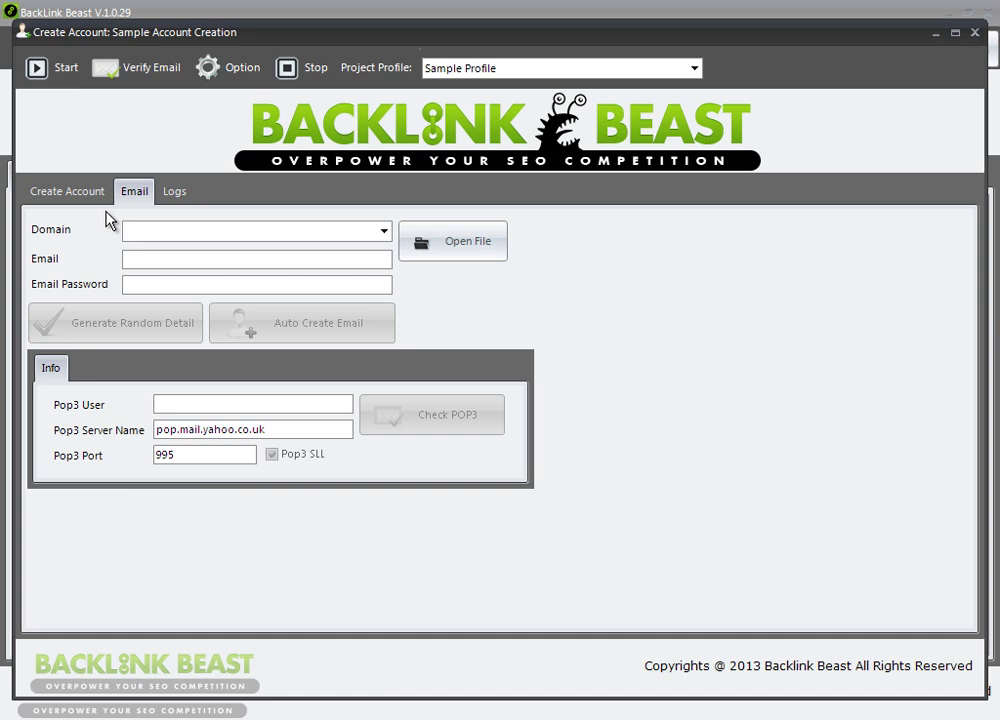
{"action": "left_click", "coordinate": [378, 232]}
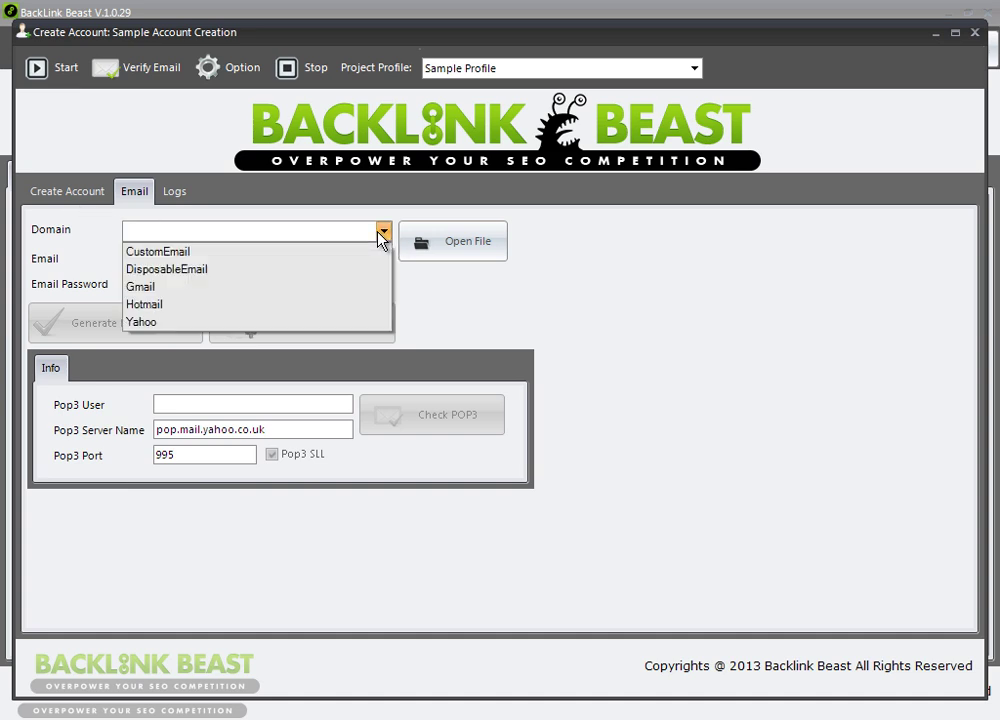
{"action": "left_click", "coordinate": [341, 273]}
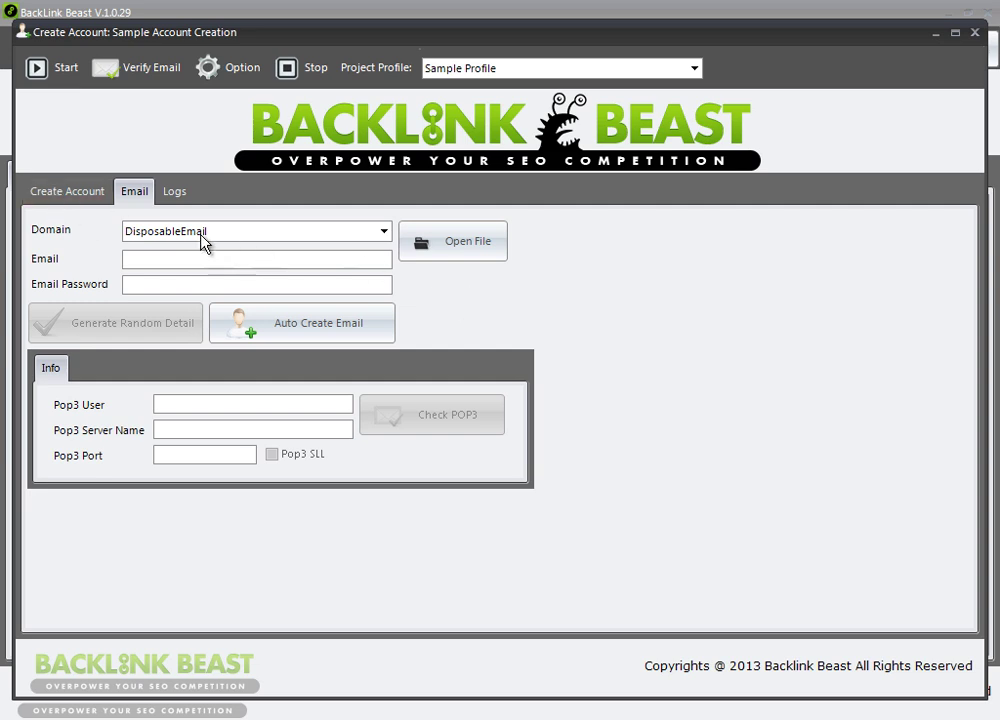
{"action": "left_click", "coordinate": [368, 231]}
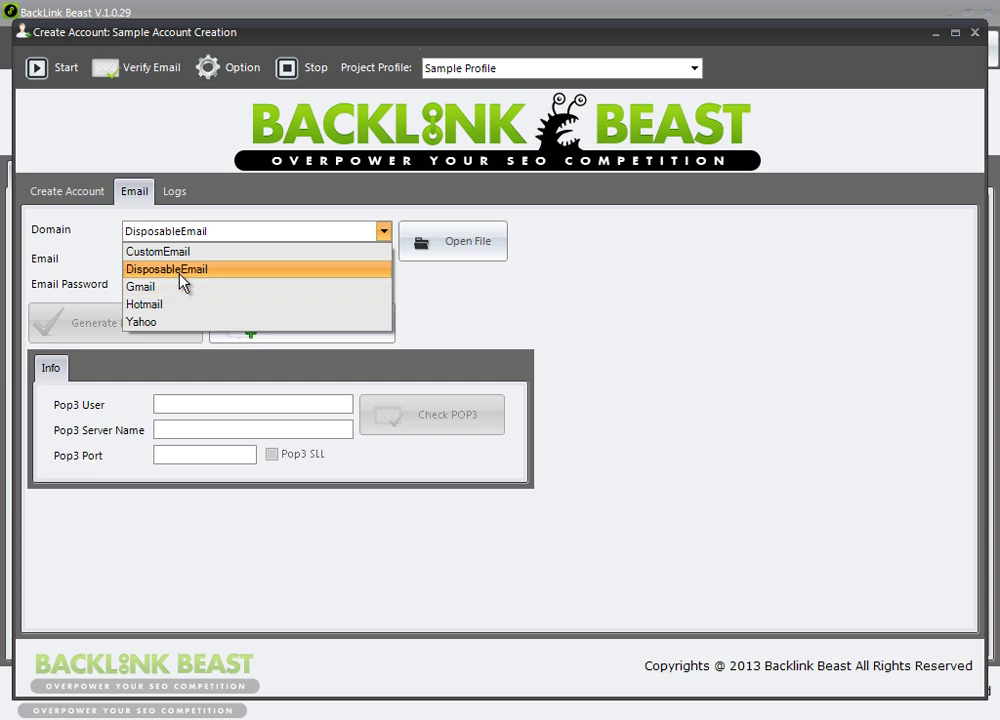
{"action": "left_click", "coordinate": [550, 306]}
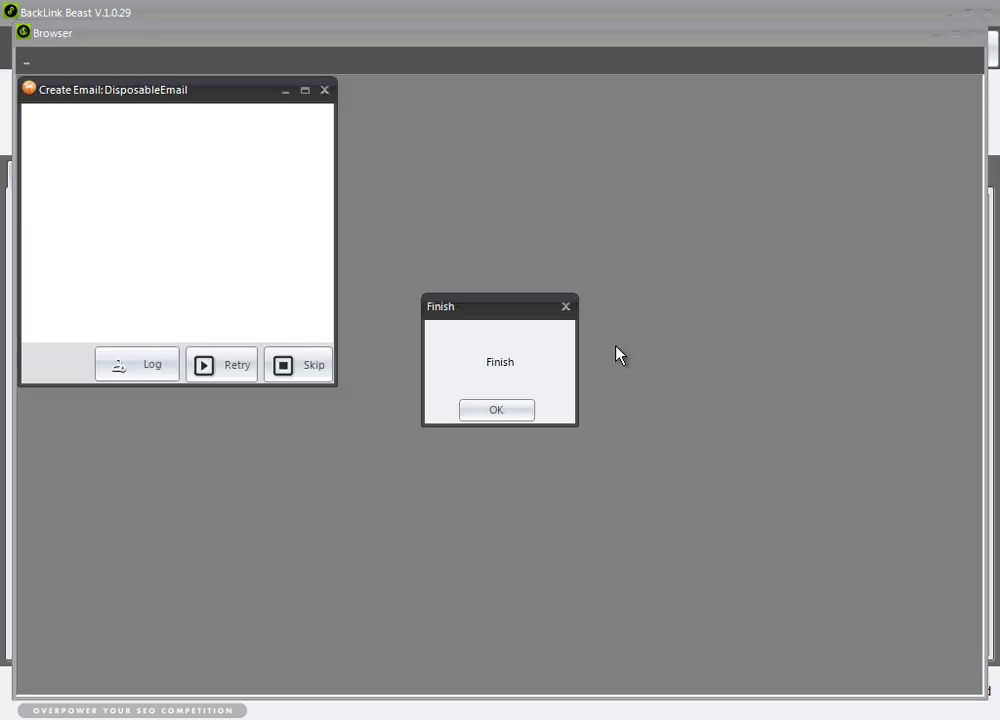
{"action": "left_click", "coordinate": [464, 413]}
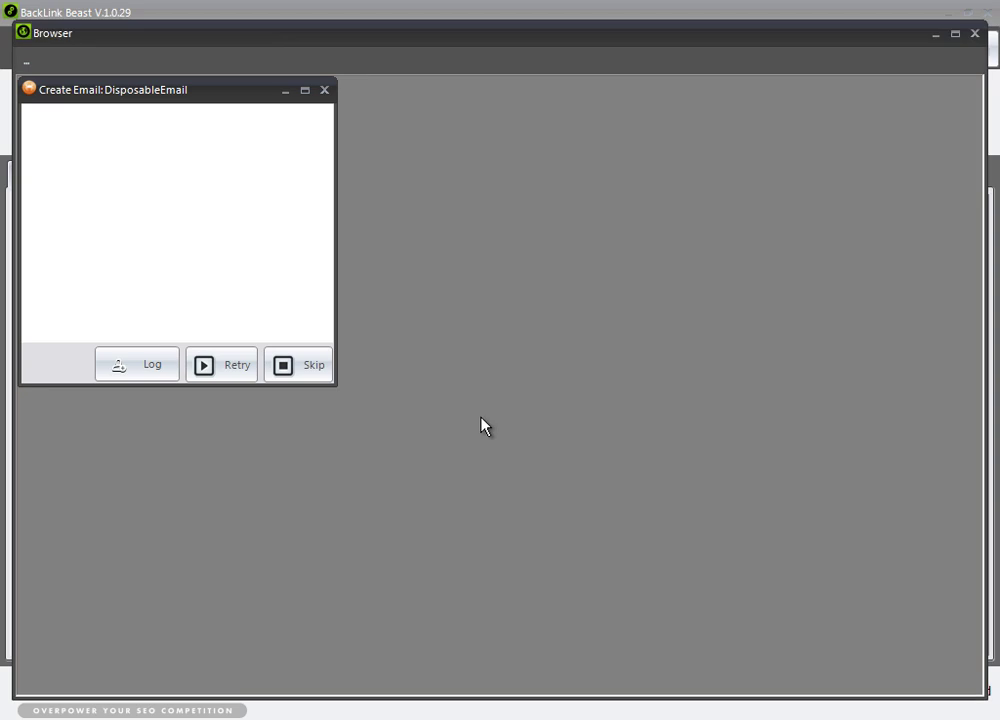
{"action": "left_click", "coordinate": [975, 33]}
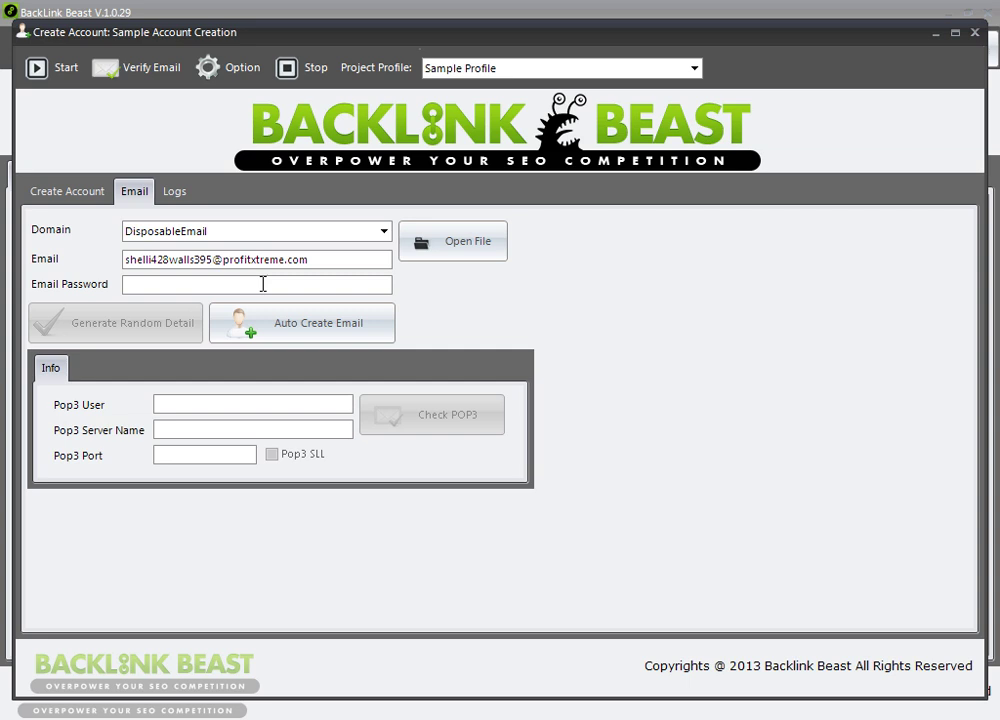
{"action": "left_click", "coordinate": [76, 192]}
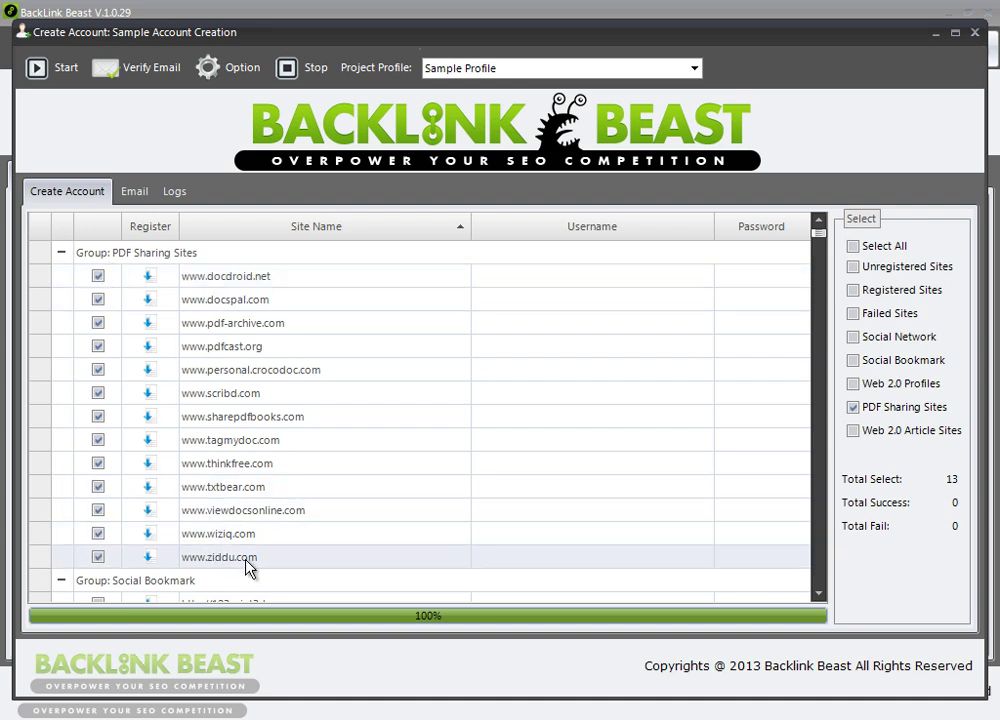
Step: Run account creation on the PDF sites, solving the thinkfree and wiziq captchas until it finishes
{"action": "left_click", "coordinate": [61, 73]}
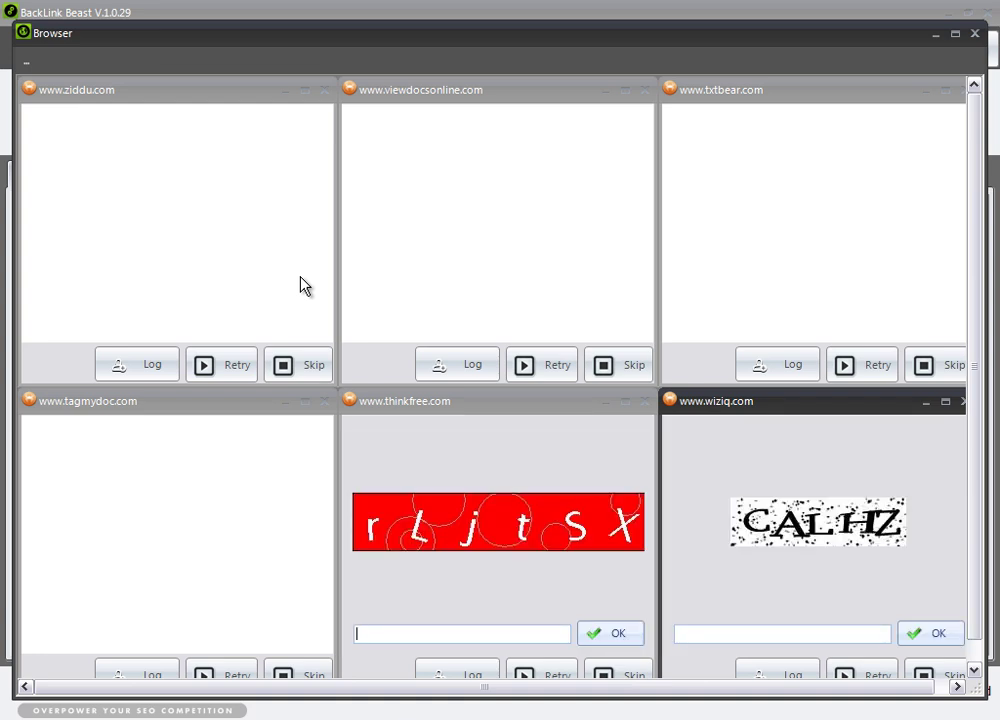
{"action": "left_click", "coordinate": [497, 635]}
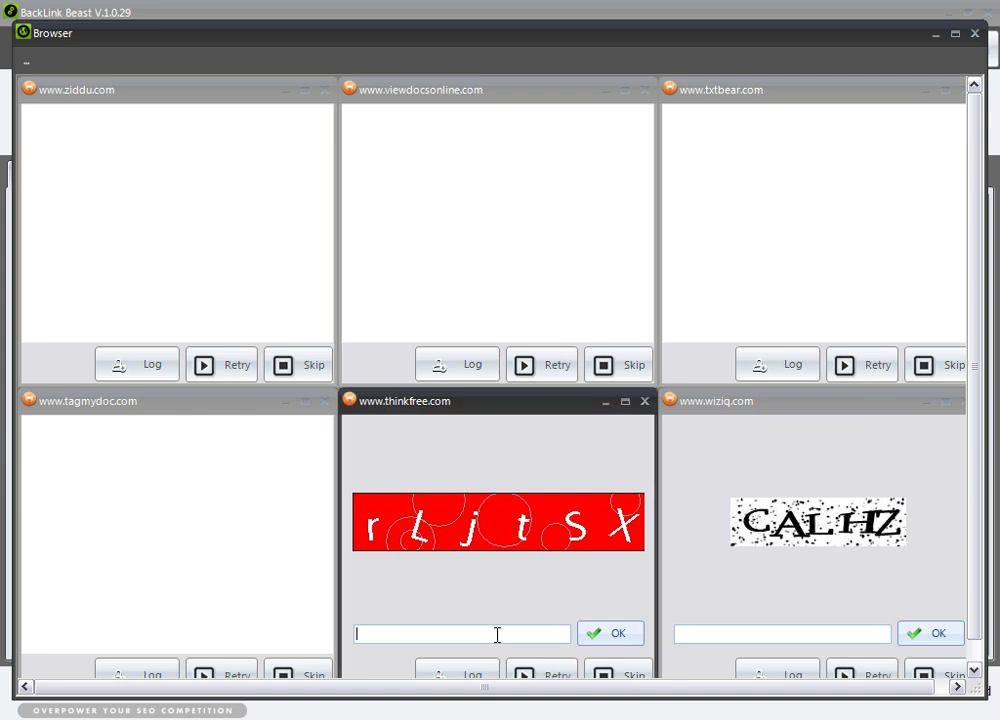
{"action": "type", "text": "rLjtSX"}
{"action": "left_click", "coordinate": [611, 634]}
{"action": "left_click", "coordinate": [708, 632]}
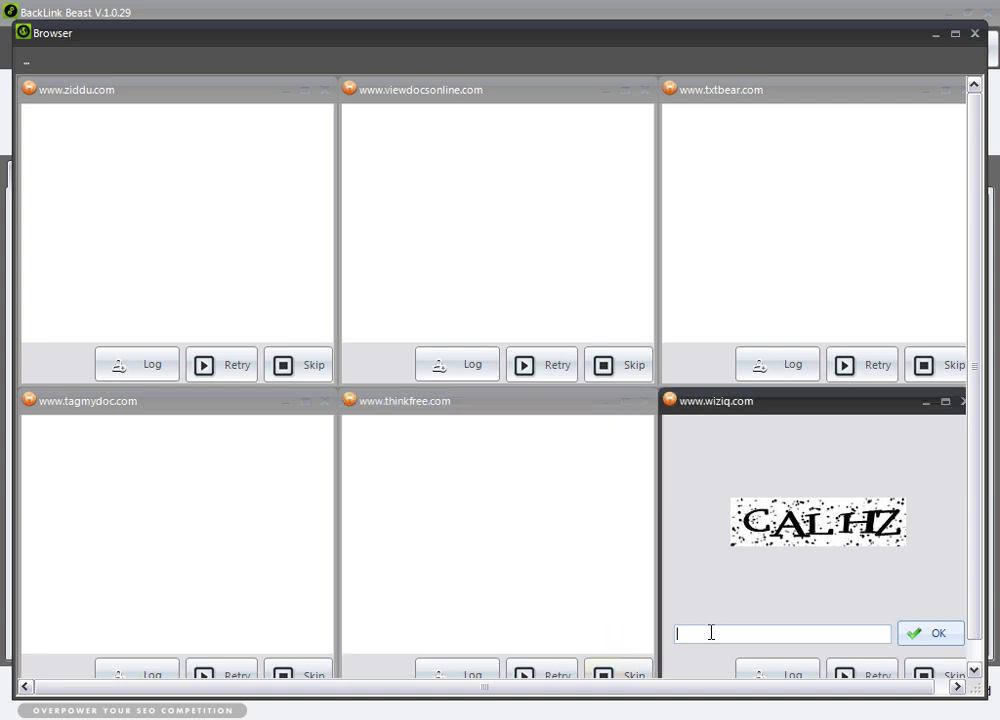
{"action": "type", "text": "CALHZ"}
{"action": "left_click", "coordinate": [940, 640]}
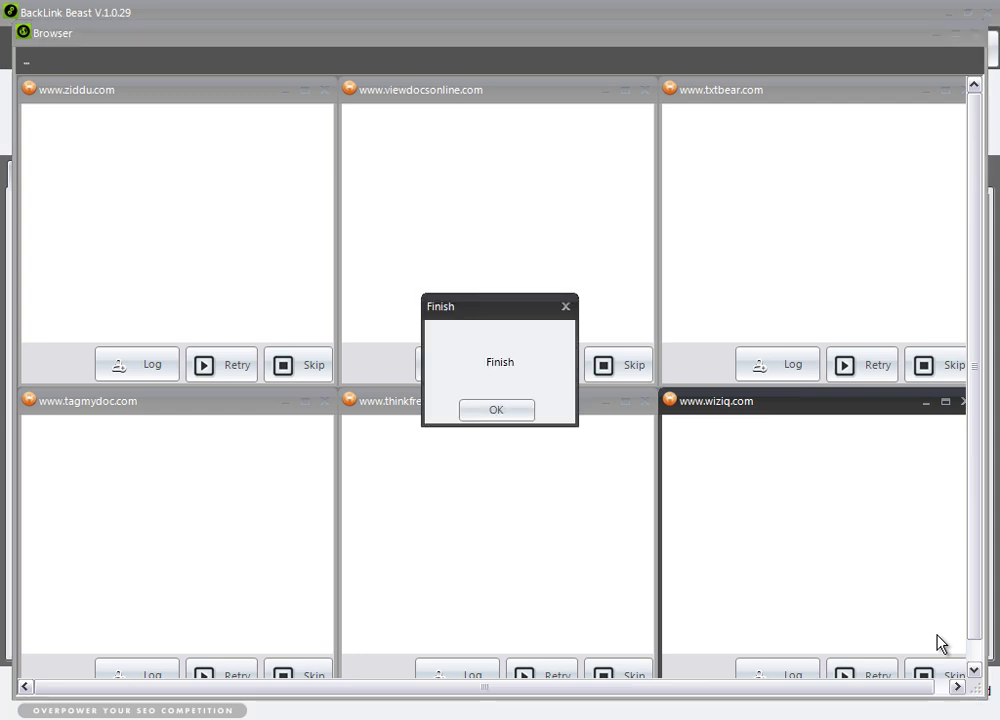
{"action": "left_click", "coordinate": [503, 411]}
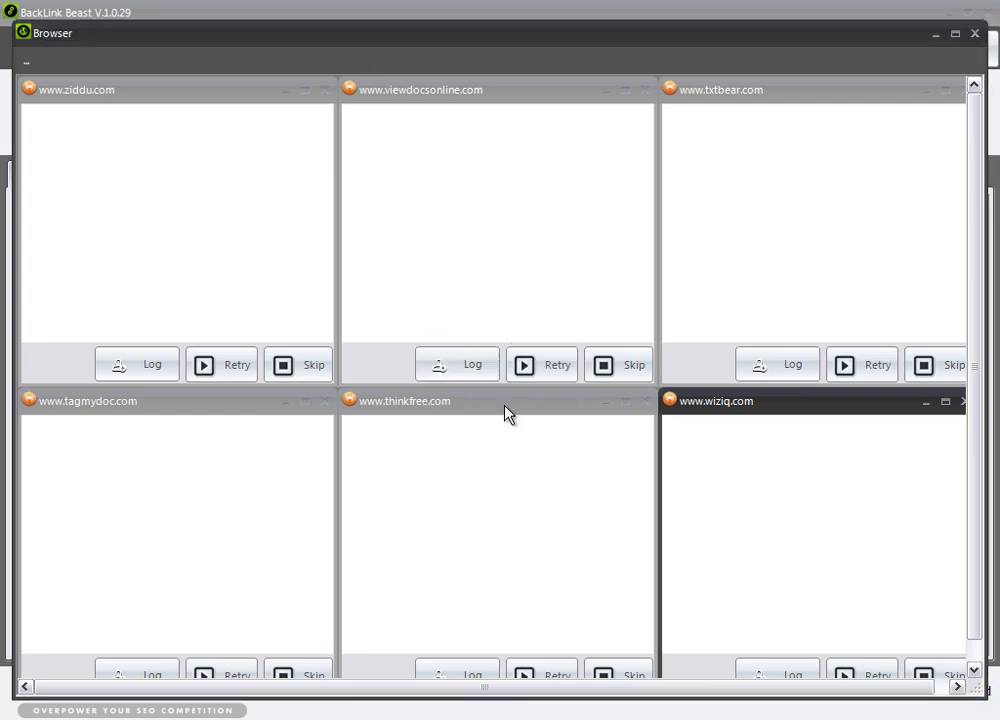
Step: Verify the emails of all 13 registered accounts and close the browser windows
{"action": "left_click", "coordinate": [974, 33]}
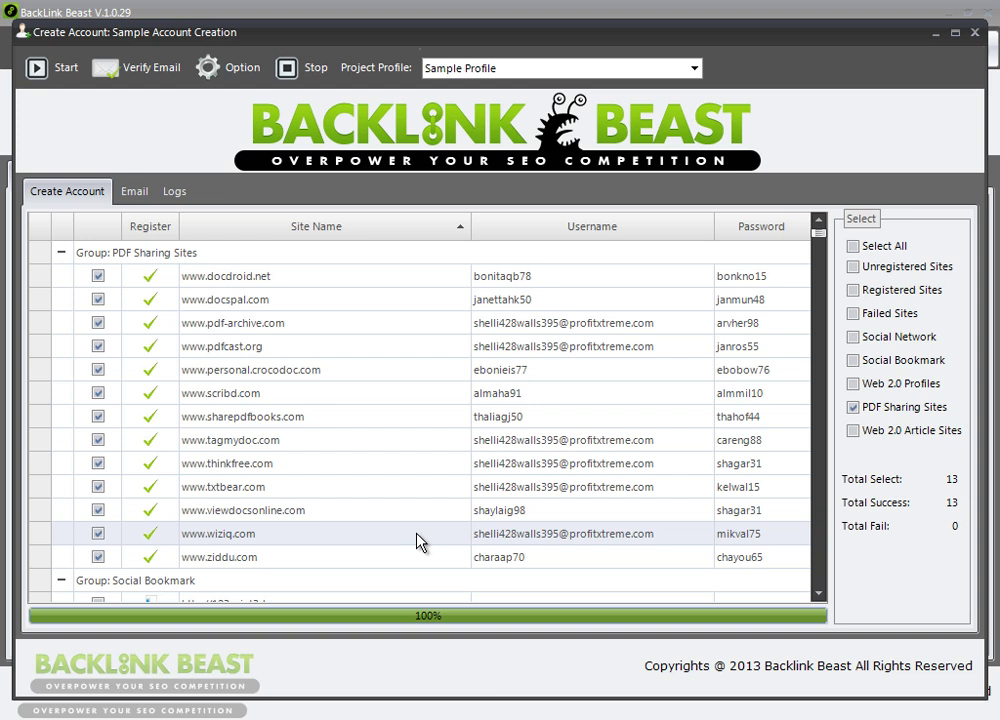
{"action": "left_click", "coordinate": [148, 72]}
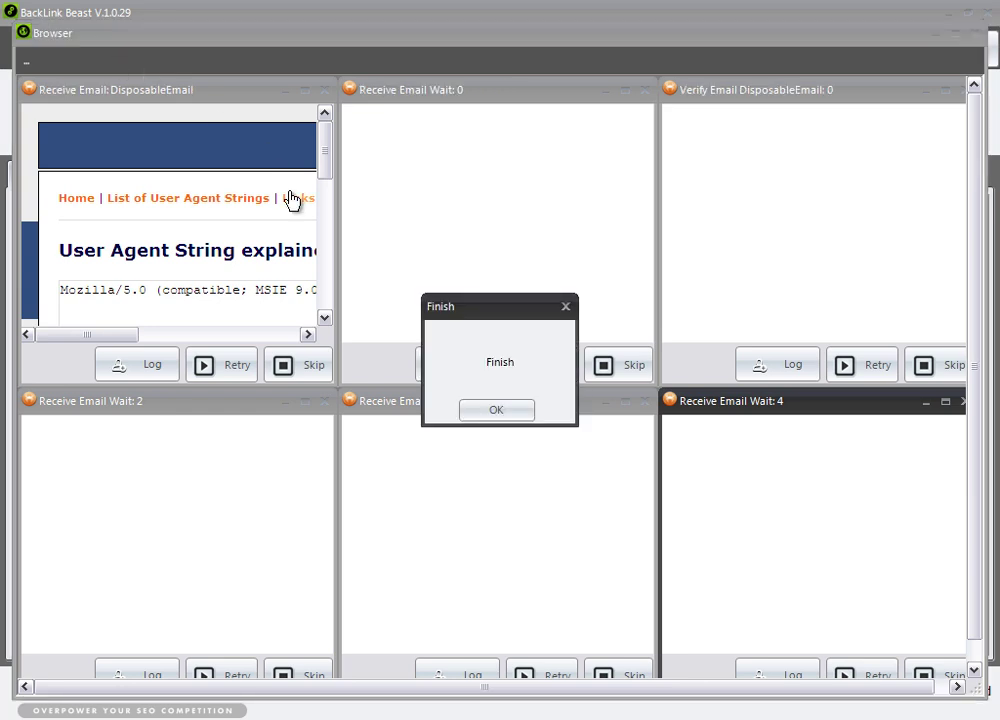
{"action": "left_click", "coordinate": [506, 411]}
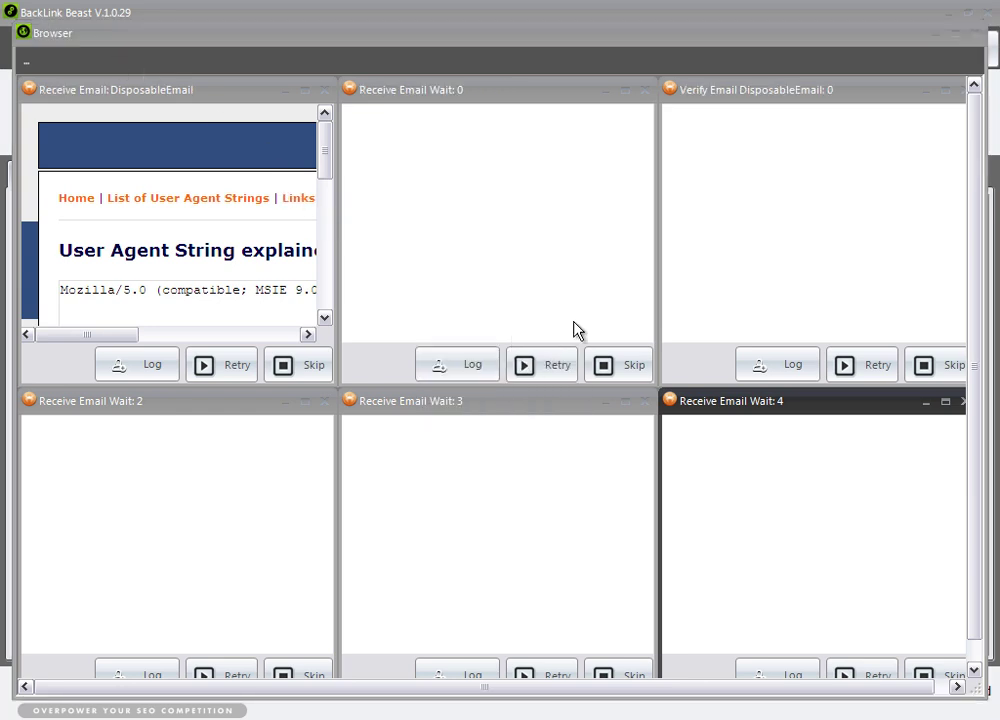
{"action": "left_click", "coordinate": [974, 34]}
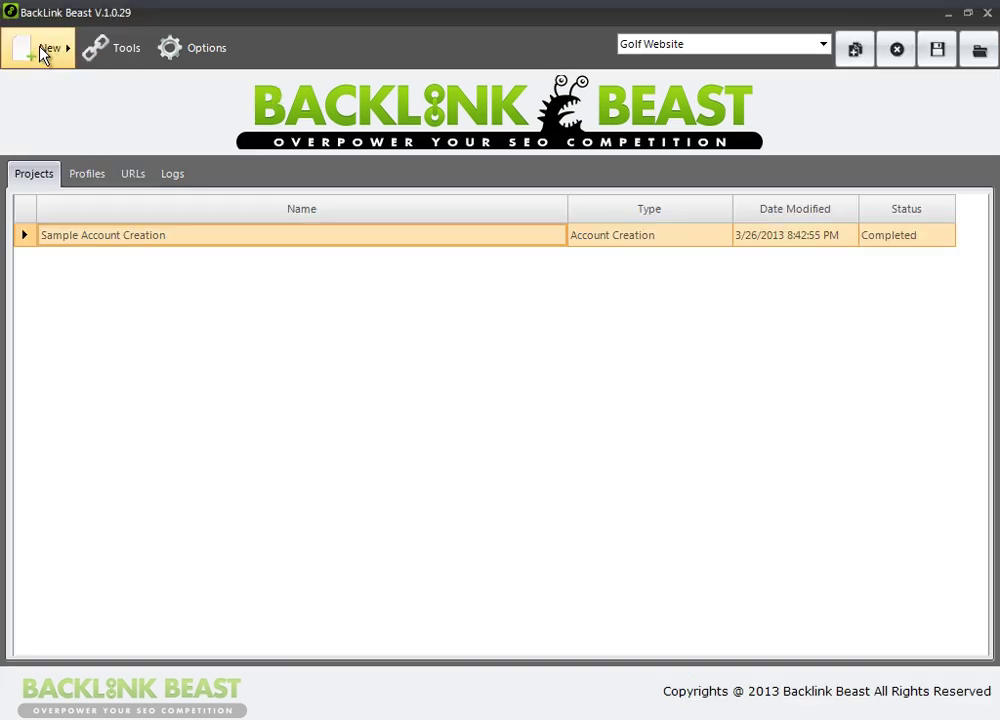
Step: Add another Account Profile, opening and closing its empty window
{"action": "left_click", "coordinate": [42, 52]}
{"action": "left_click", "coordinate": [81, 156]}
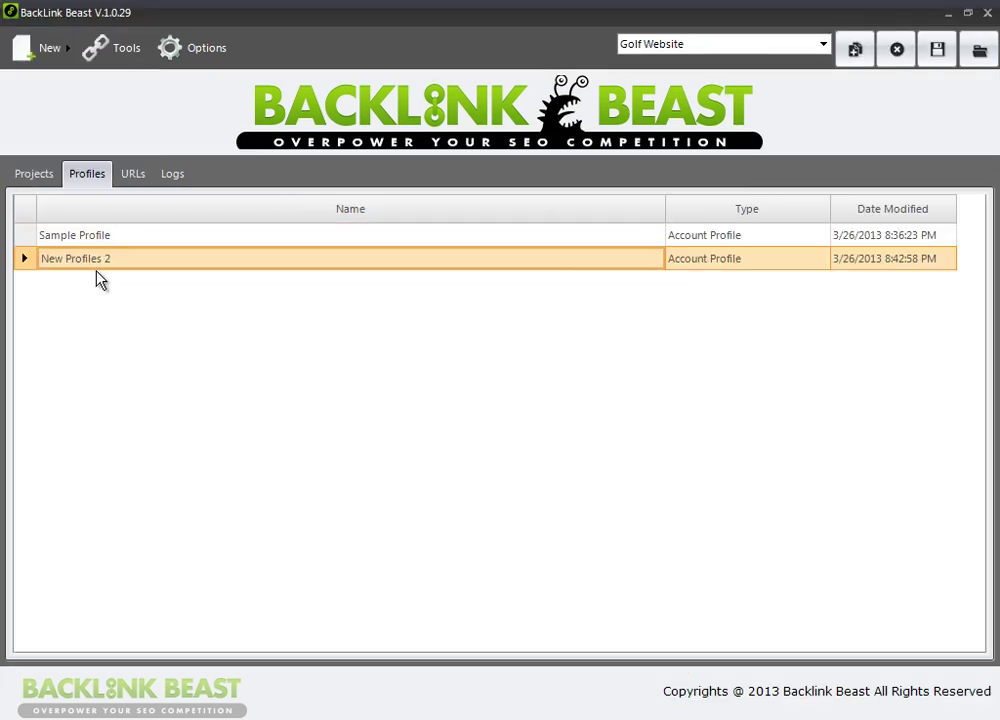
{"action": "double_click", "coordinate": [99, 260]}
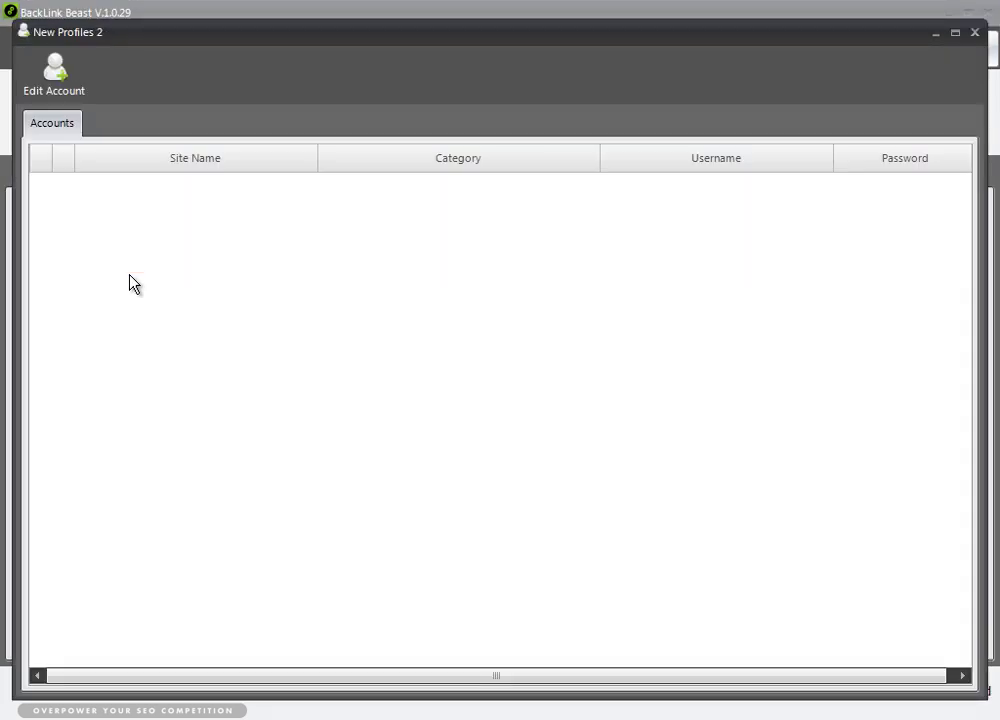
{"action": "left_click", "coordinate": [974, 32]}
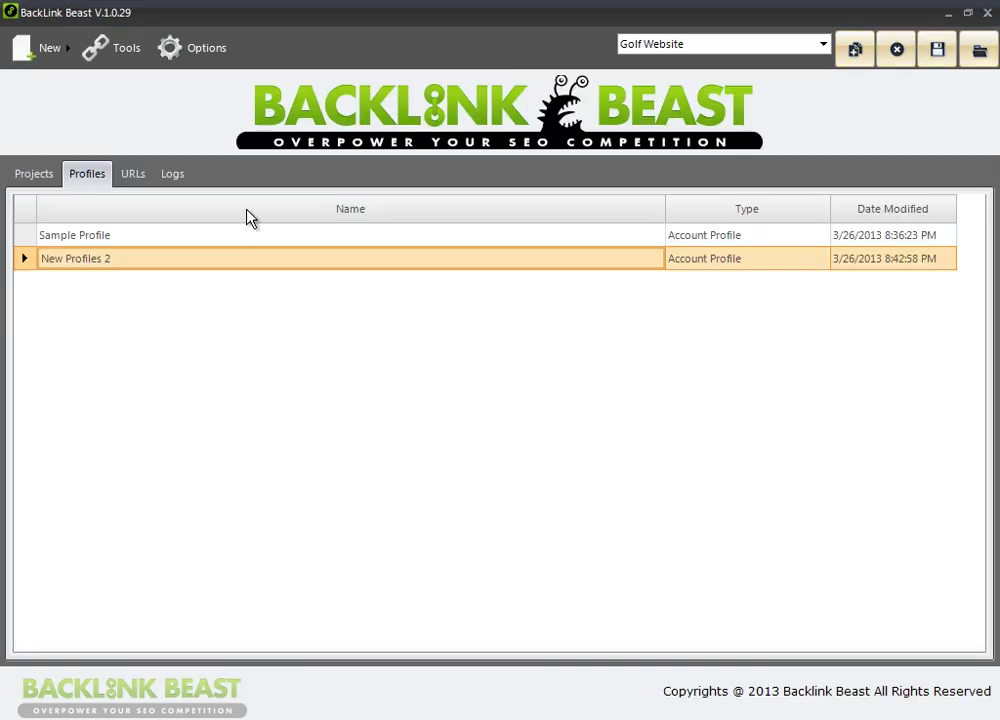
Step: Rename the new profile to 'Sample Profile 2'
{"action": "right_click", "coordinate": [118, 262]}
{"action": "left_click", "coordinate": [145, 281]}
{"action": "type", "text": "Sample Profile 2"}
{"action": "key", "text": "Return"}
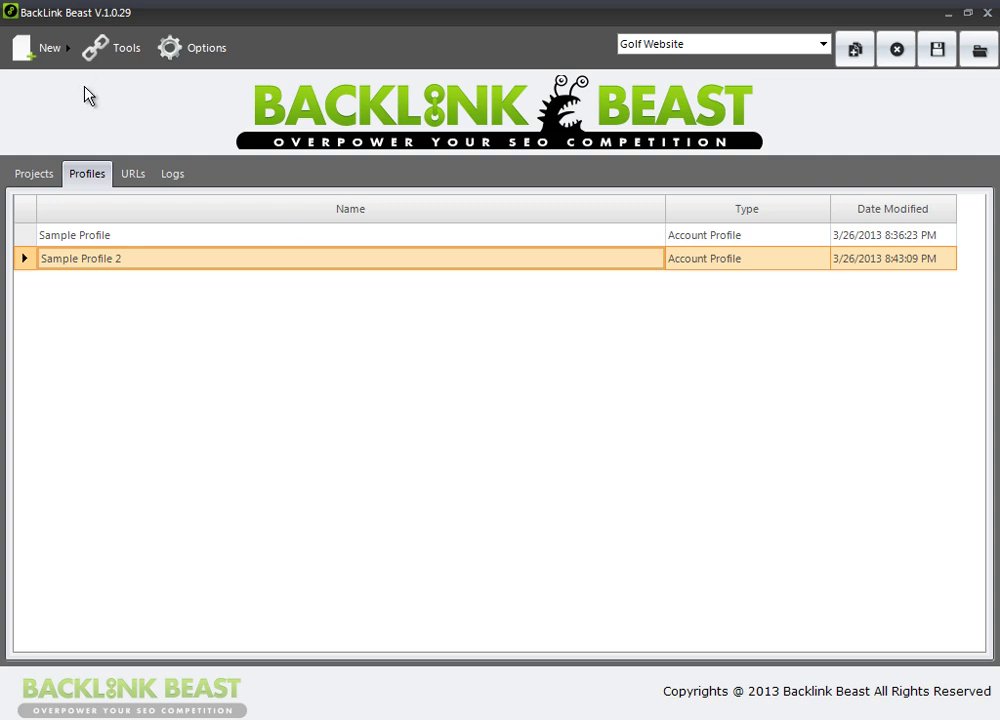
Step: Add a second Account Creation project, New Projects 2, and open it
{"action": "left_click", "coordinate": [40, 175]}
{"action": "left_click", "coordinate": [45, 45]}
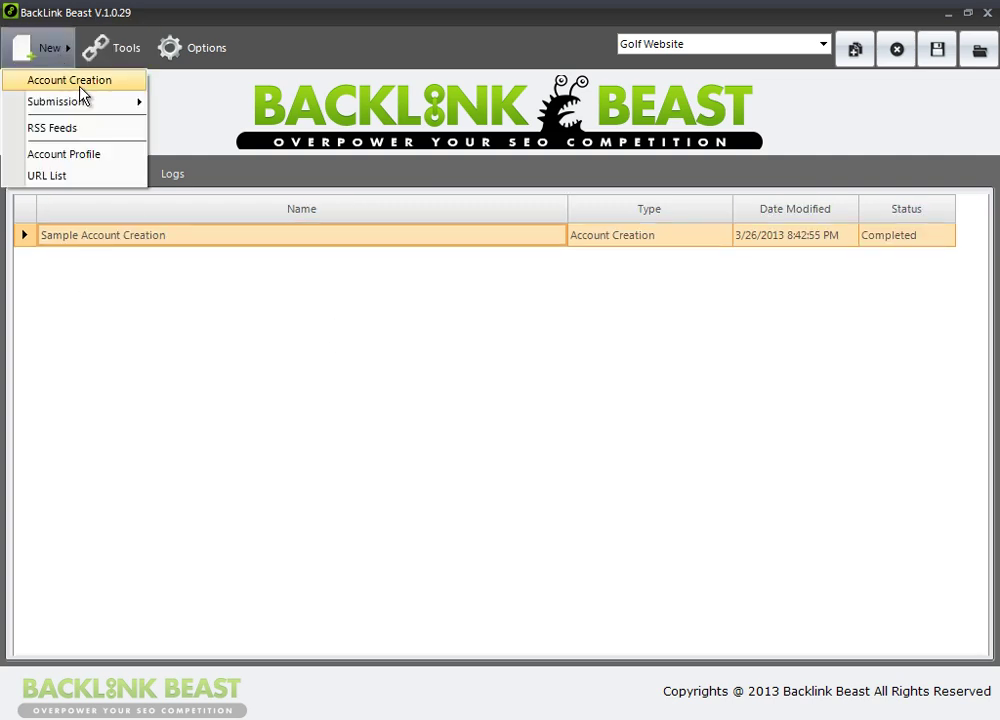
{"action": "left_click", "coordinate": [80, 84]}
{"action": "double_click", "coordinate": [100, 260]}
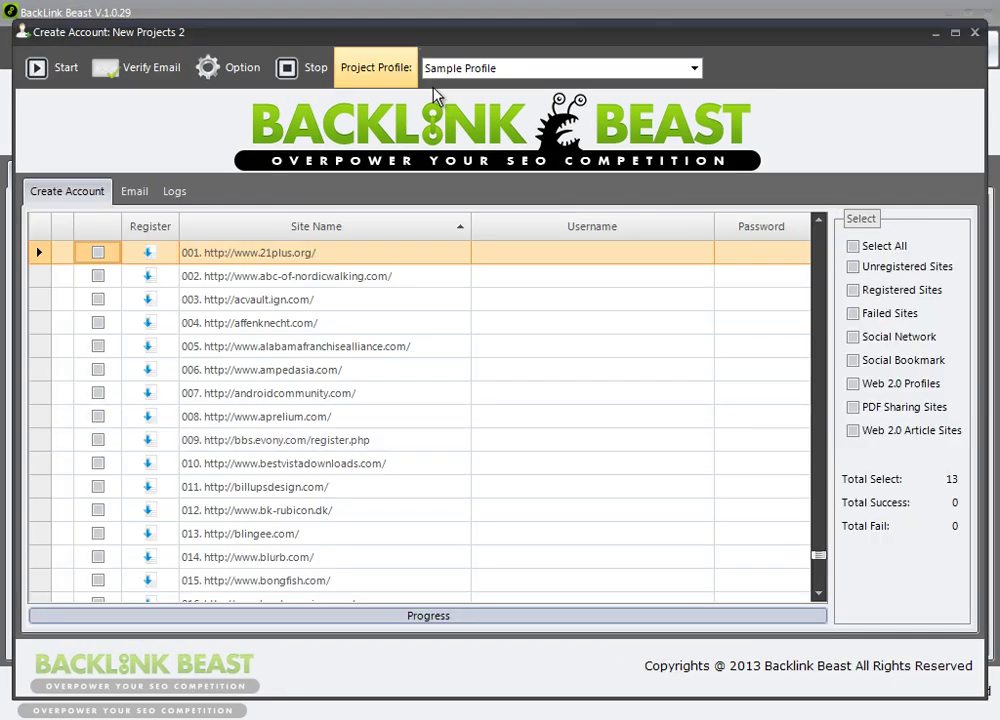
Step: Set New Projects 2's profile to Sample Profile 2 and close the project
{"action": "left_click", "coordinate": [541, 70]}
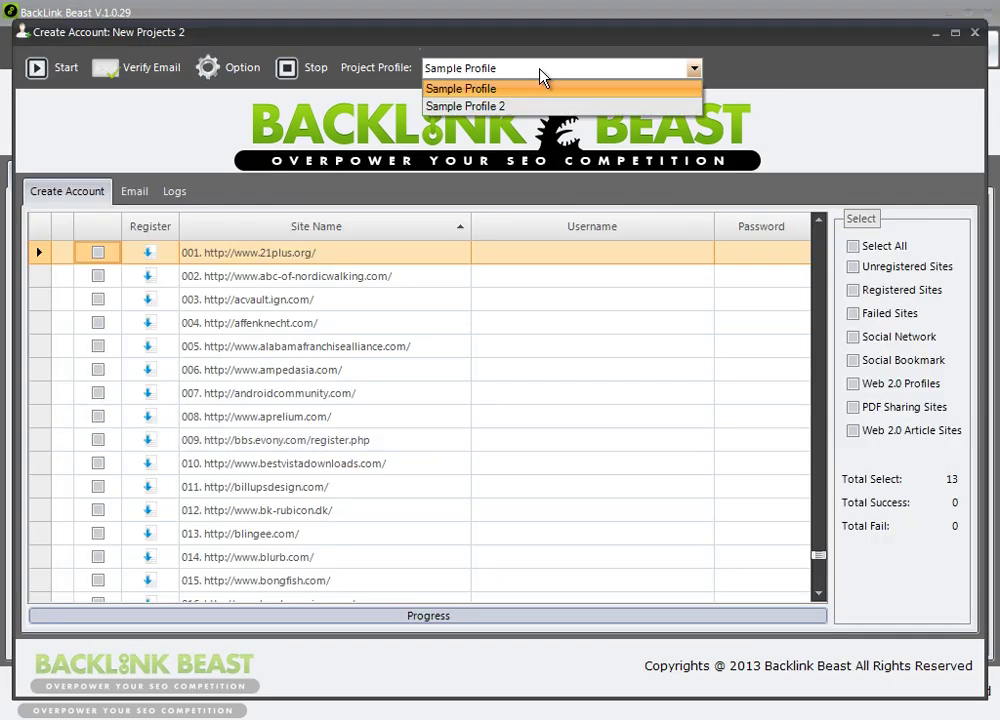
{"action": "left_click", "coordinate": [519, 108]}
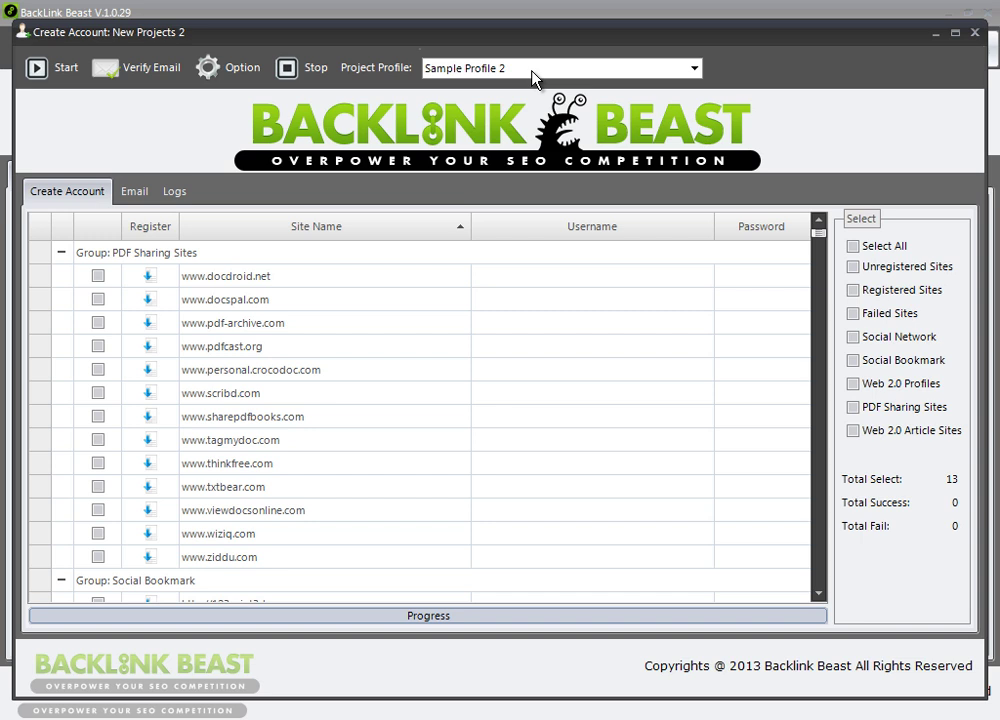
{"action": "left_click", "coordinate": [974, 32]}
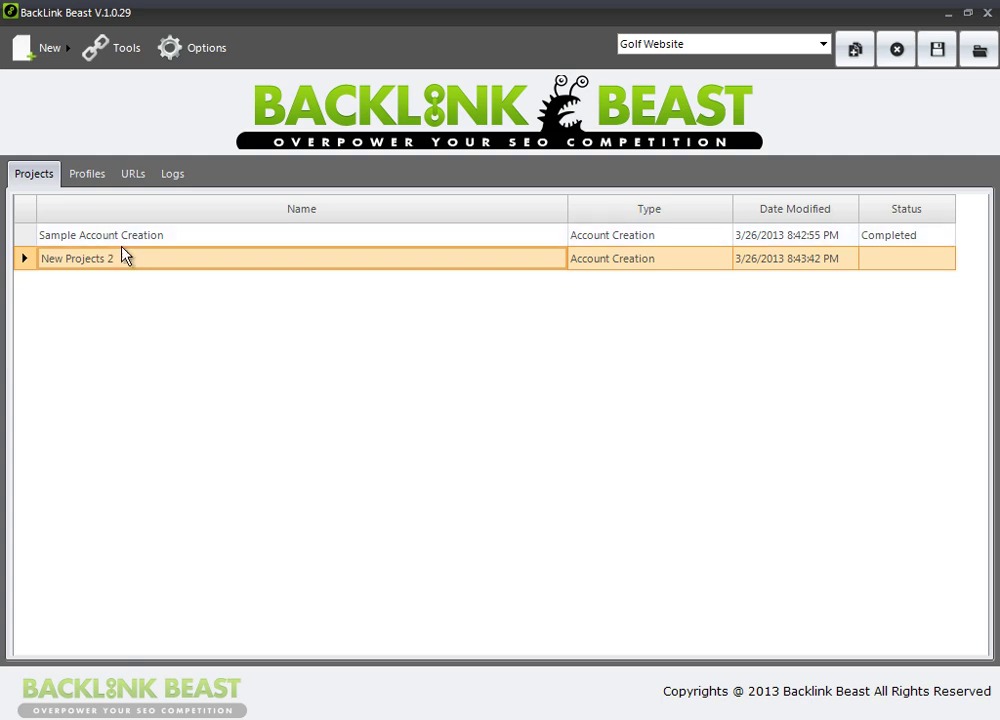
{"action": "left_click", "coordinate": [86, 178]}
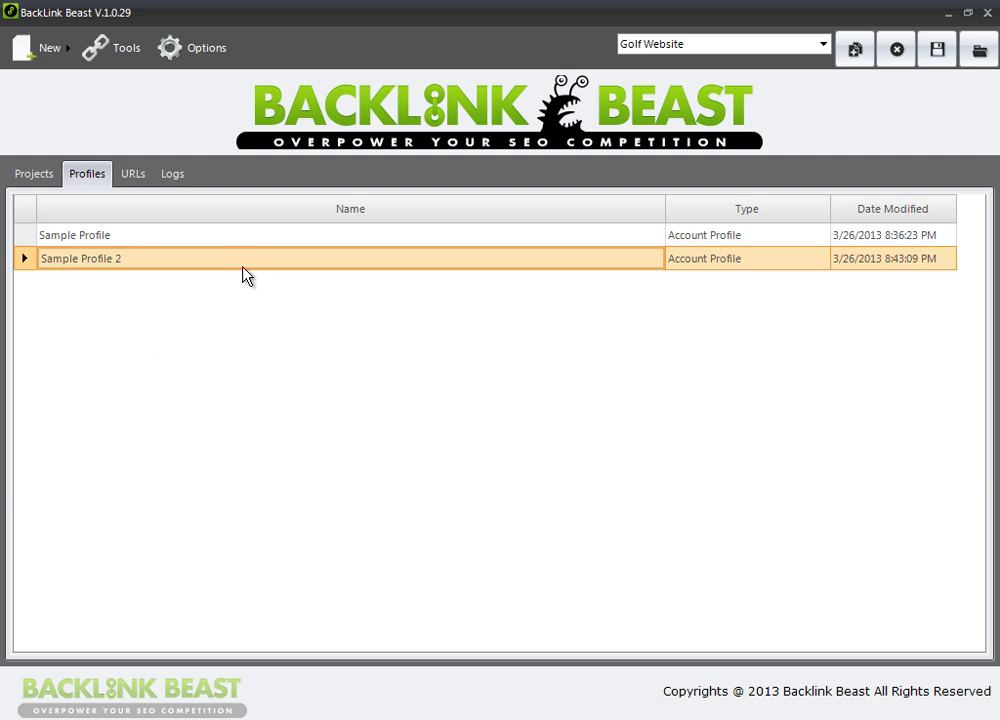
Step: Reopen the Sample Account Creation project from the Projects list
{"action": "left_click", "coordinate": [172, 238]}
{"action": "left_click", "coordinate": [37, 174]}
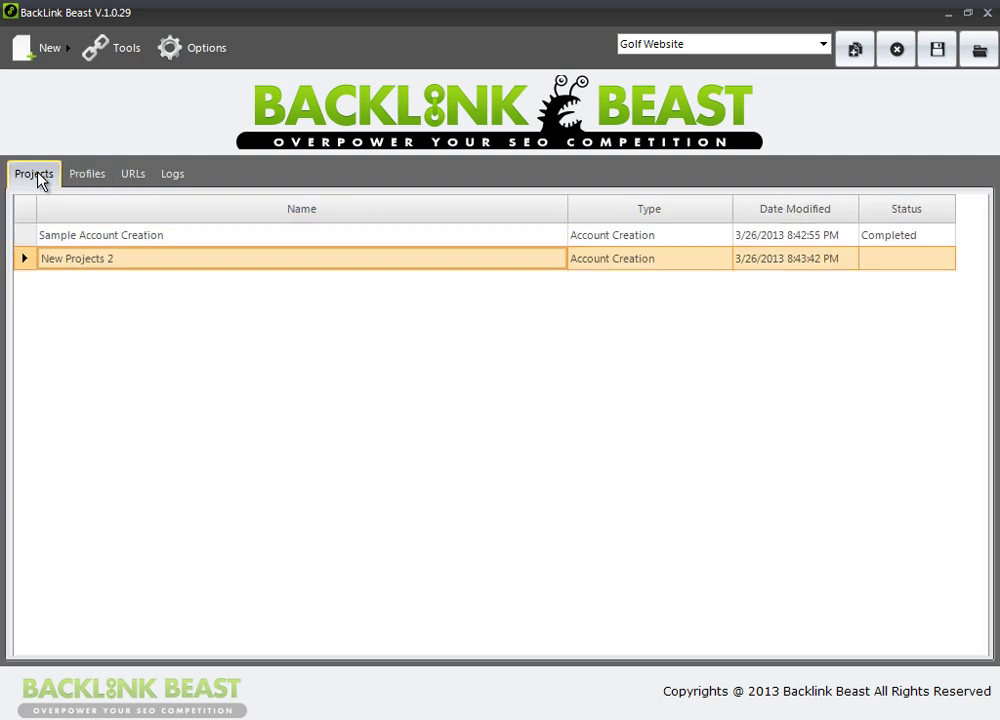
{"action": "left_click", "coordinate": [112, 243]}
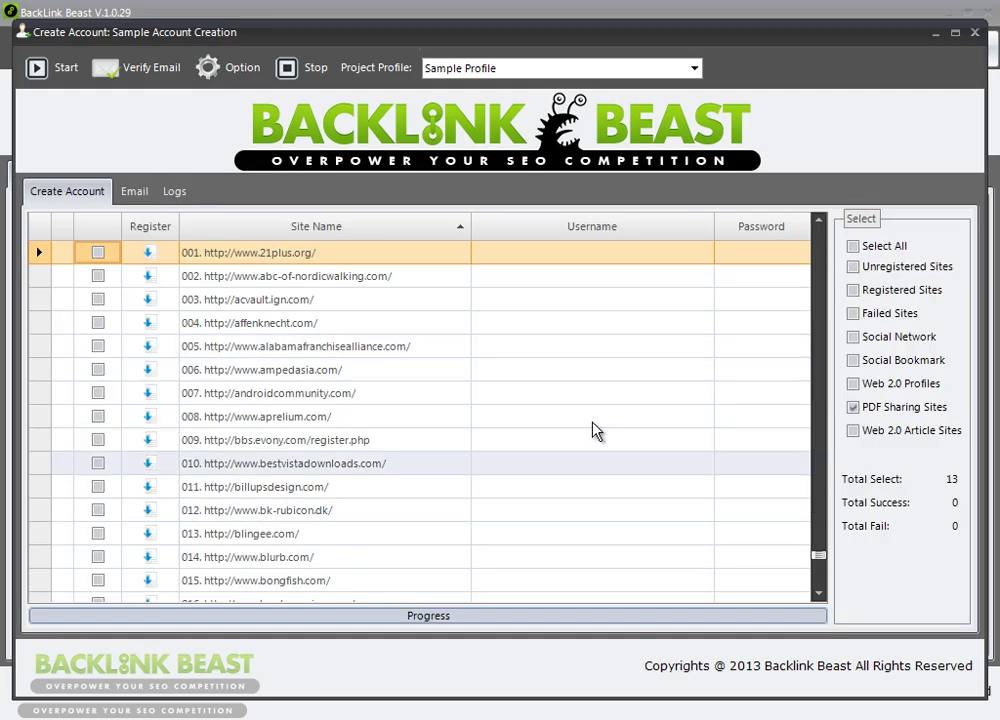
{"action": "left_click_drag", "start_coordinate": [818, 558], "coordinate": [806, 222]}
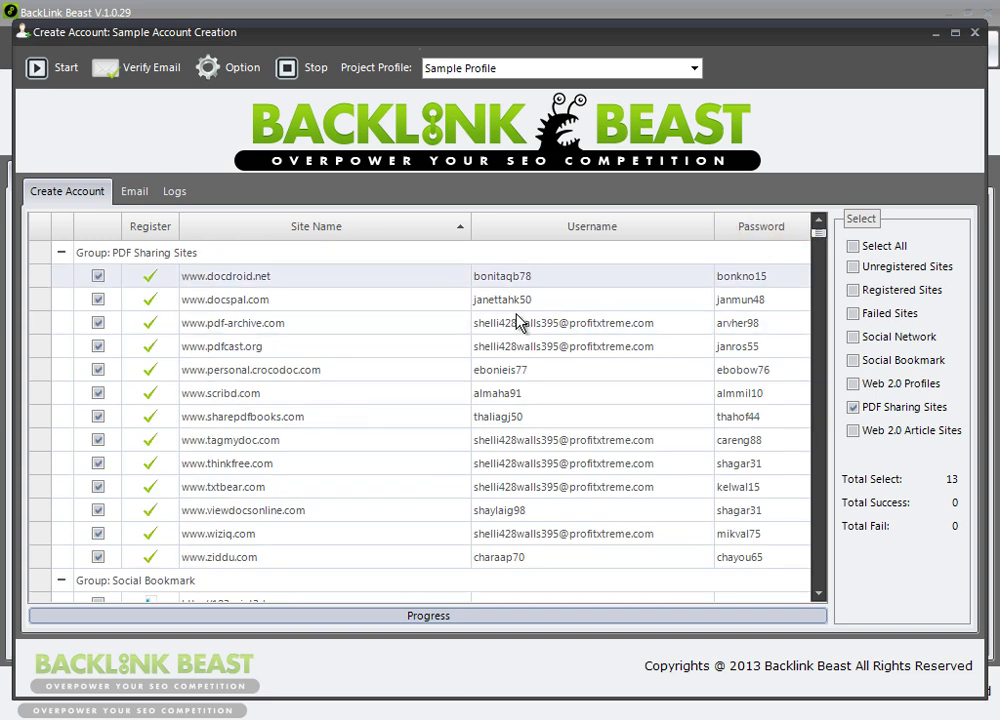
Step: Toggle Social Network and Social Bookmark sites on and off, then select the docdroid account
{"action": "left_click", "coordinate": [856, 340]}
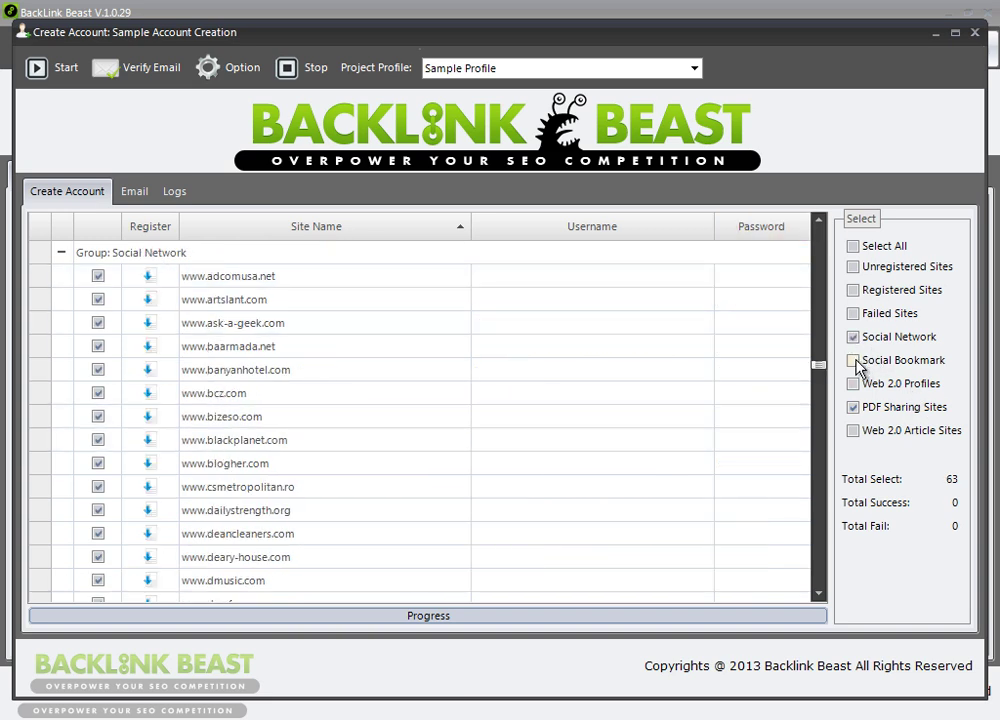
{"action": "left_click", "coordinate": [855, 362]}
{"action": "left_click", "coordinate": [855, 361]}
{"action": "left_click", "coordinate": [853, 338]}
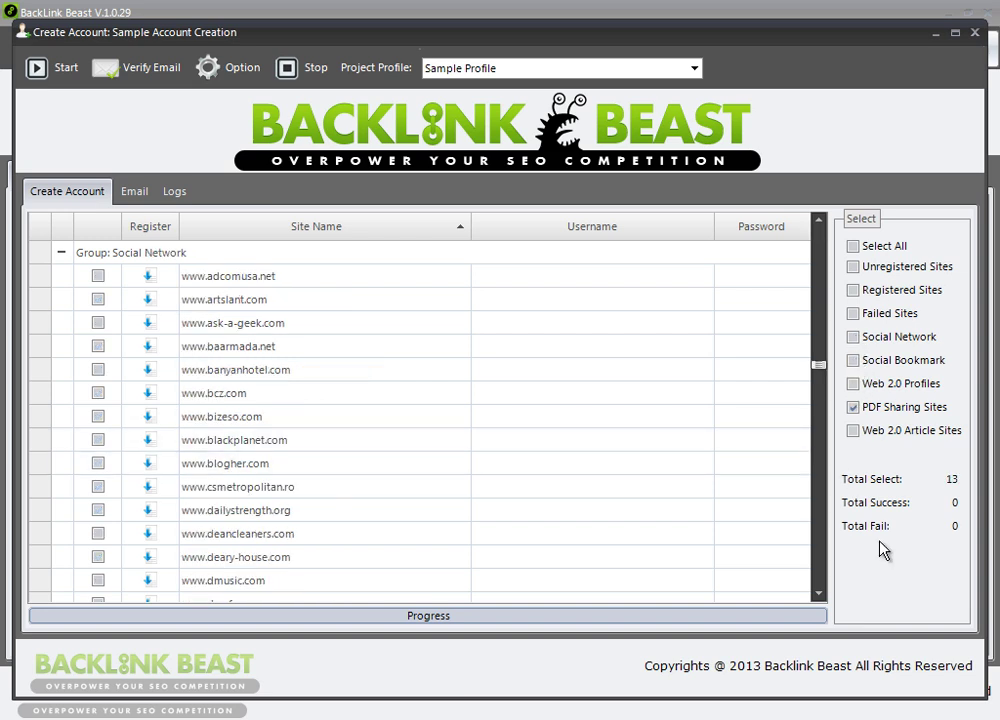
{"action": "left_click_drag", "start_coordinate": [819, 370], "coordinate": [817, 228]}
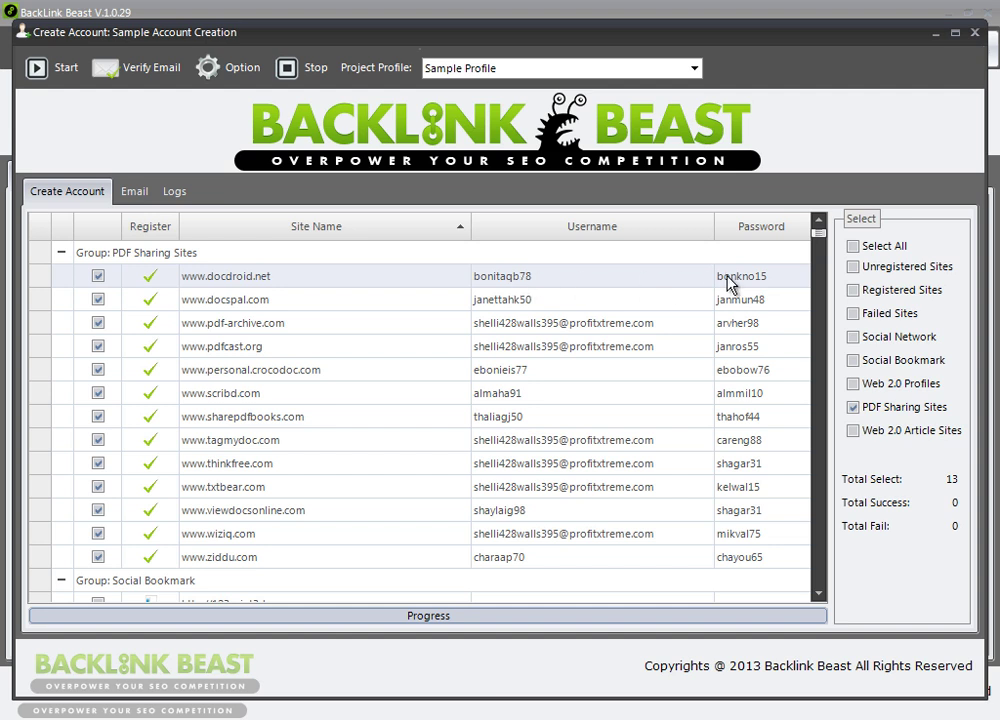
{"action": "left_click", "coordinate": [199, 286]}
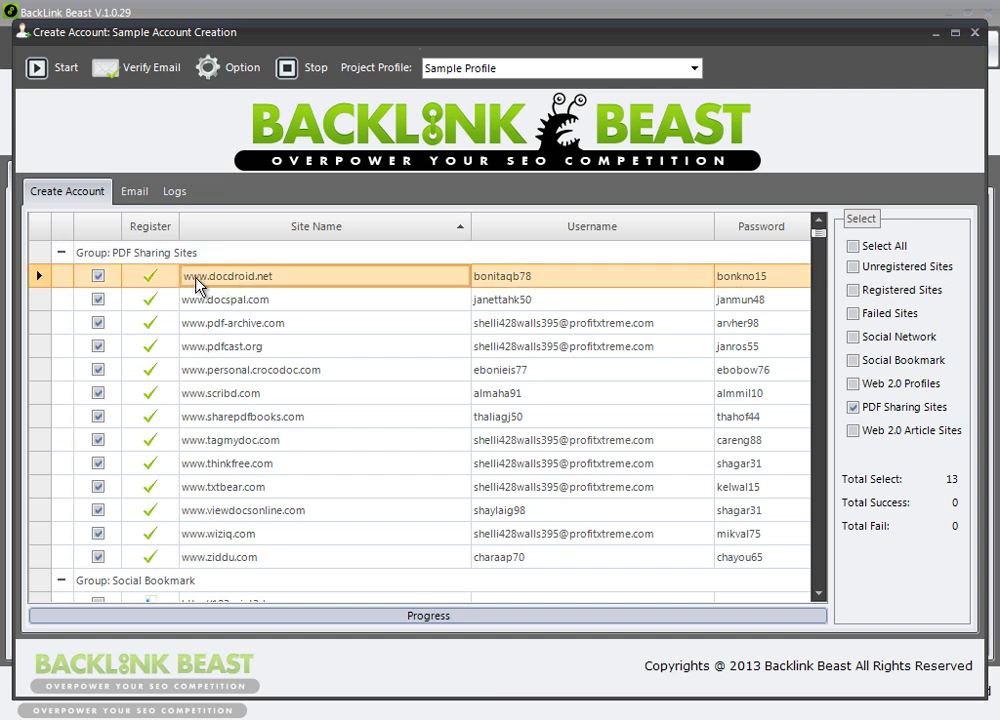